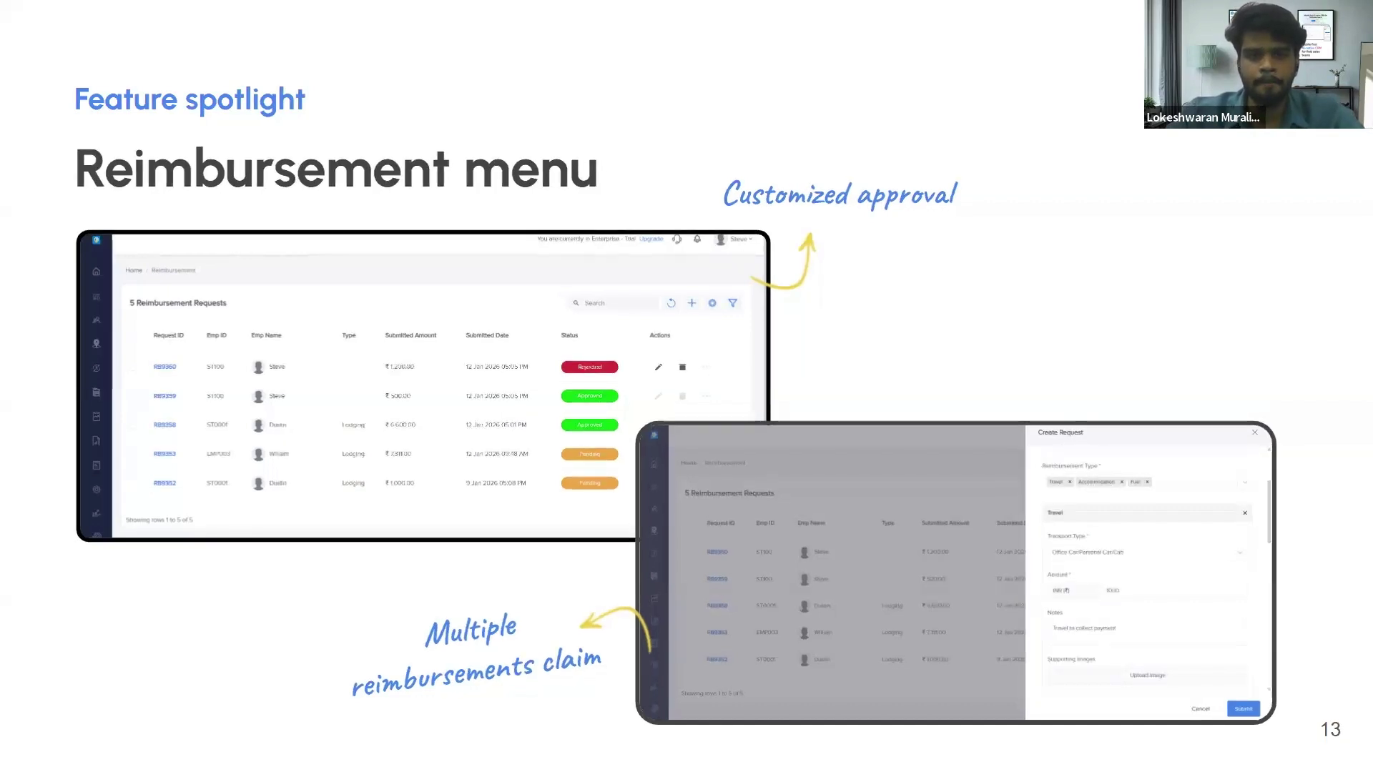
Step: Exit the slideshow and open the Reimbursement page in the Lystloc admin tab
{"action": "key", "text": "Escape"}
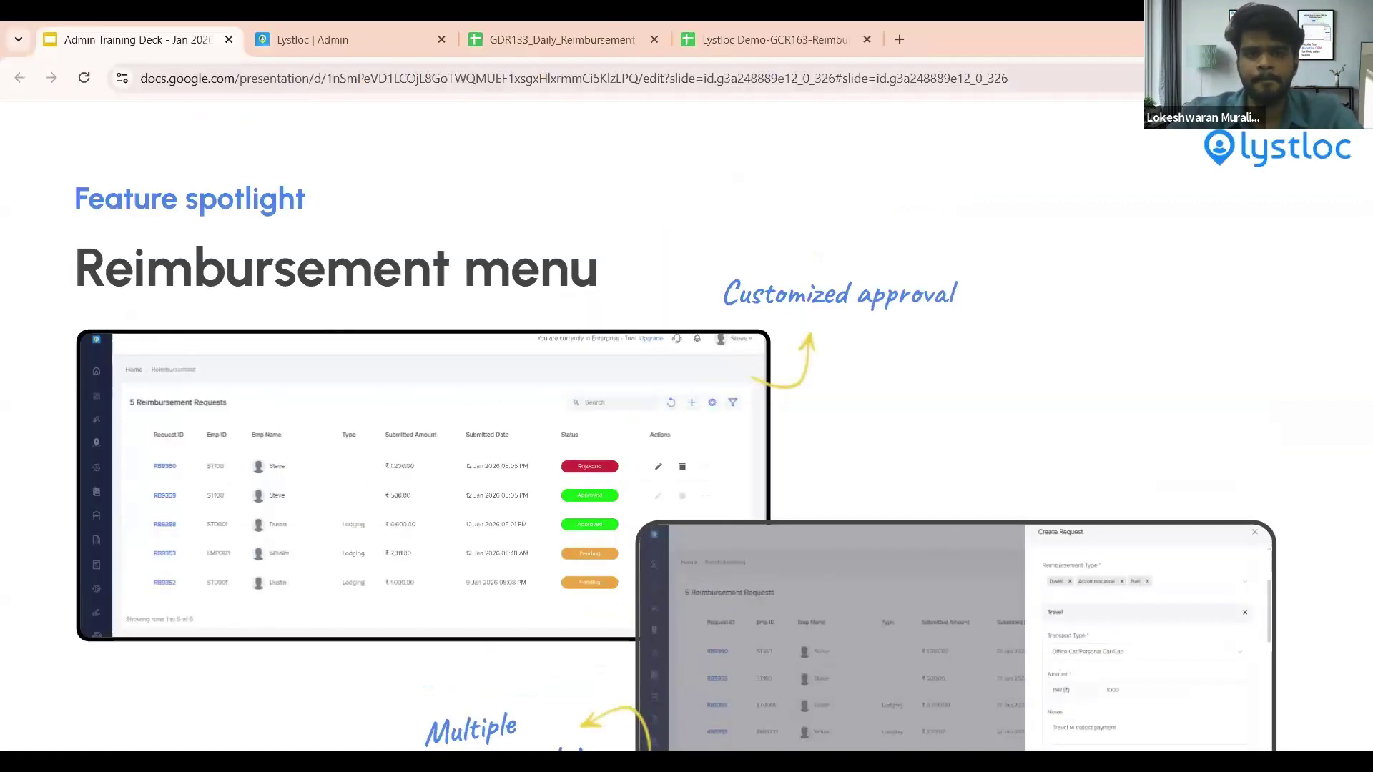
{"action": "left_click", "coordinate": [384, 32]}
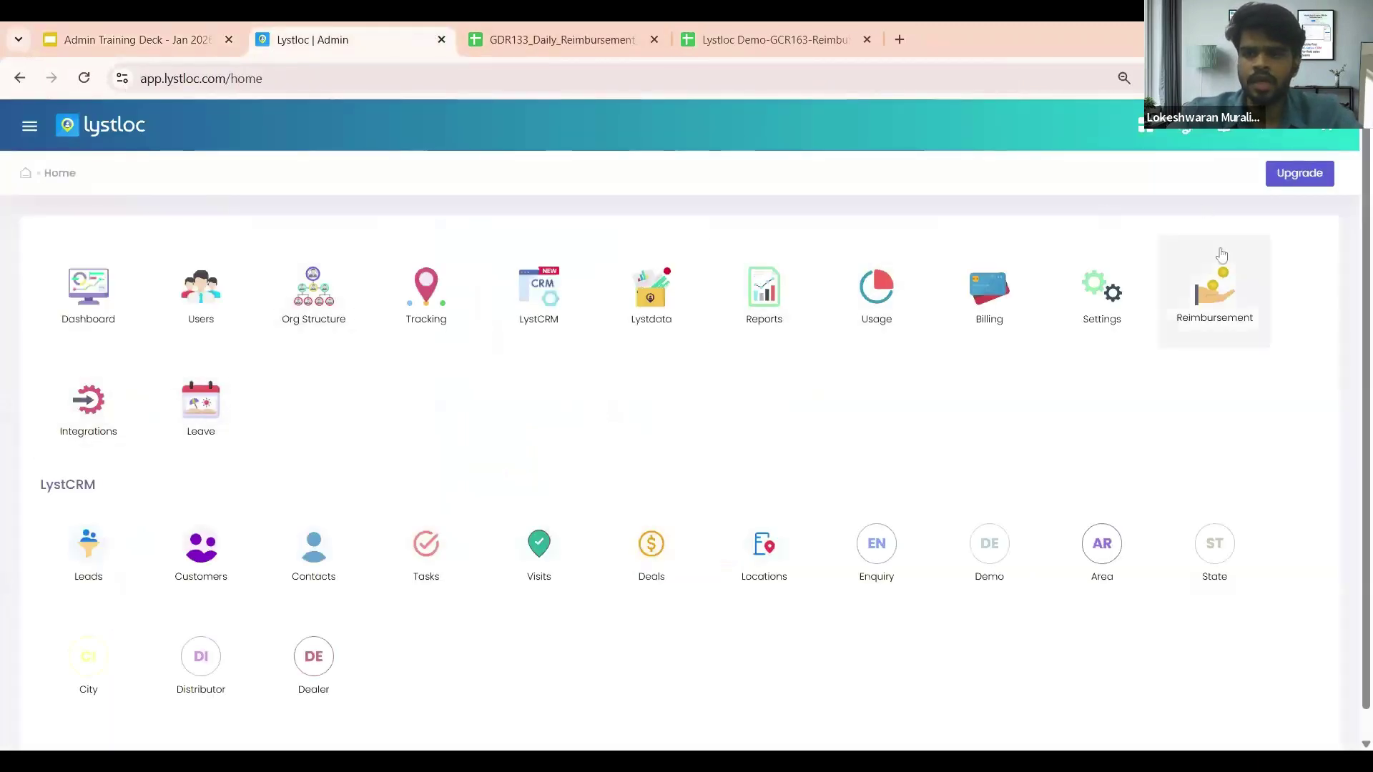
{"action": "left_click", "coordinate": [1222, 271]}
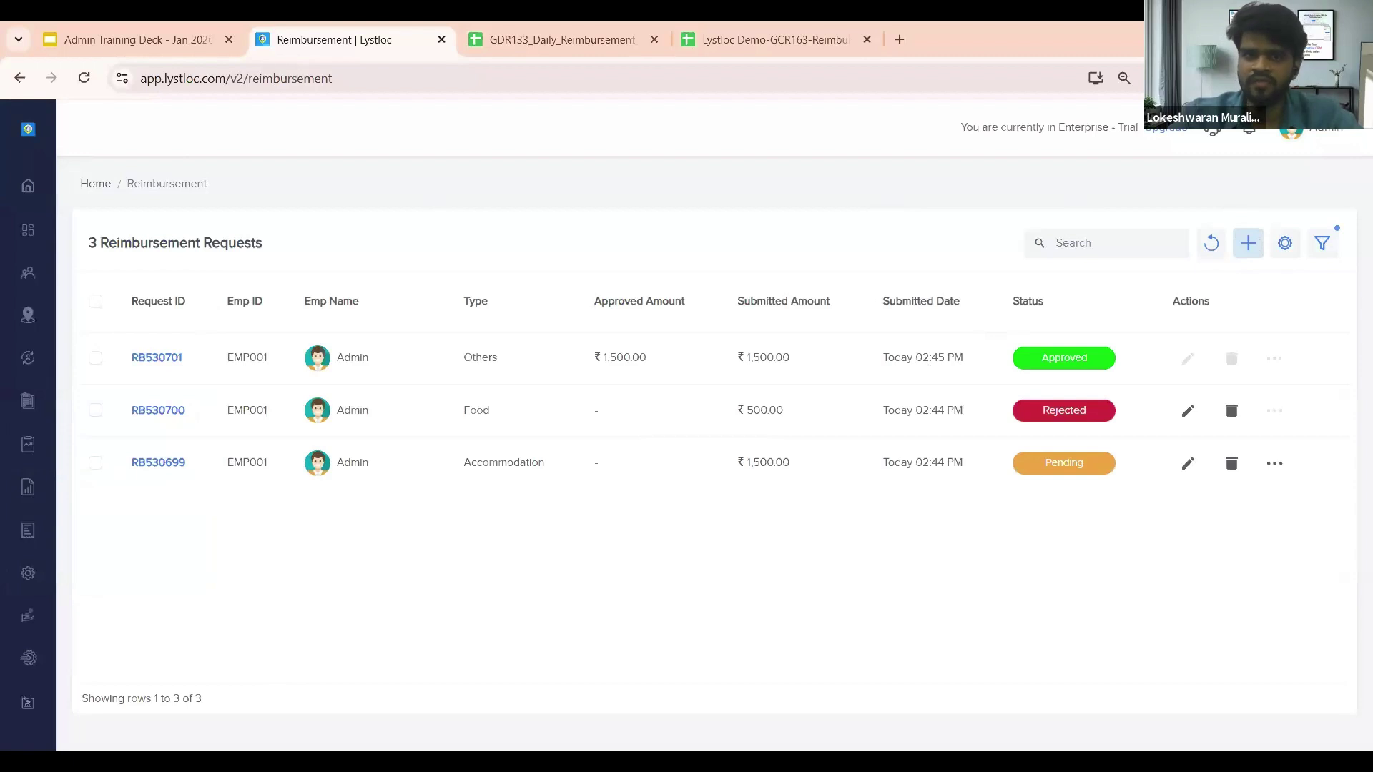
{"action": "left_click", "coordinate": [1248, 243]}
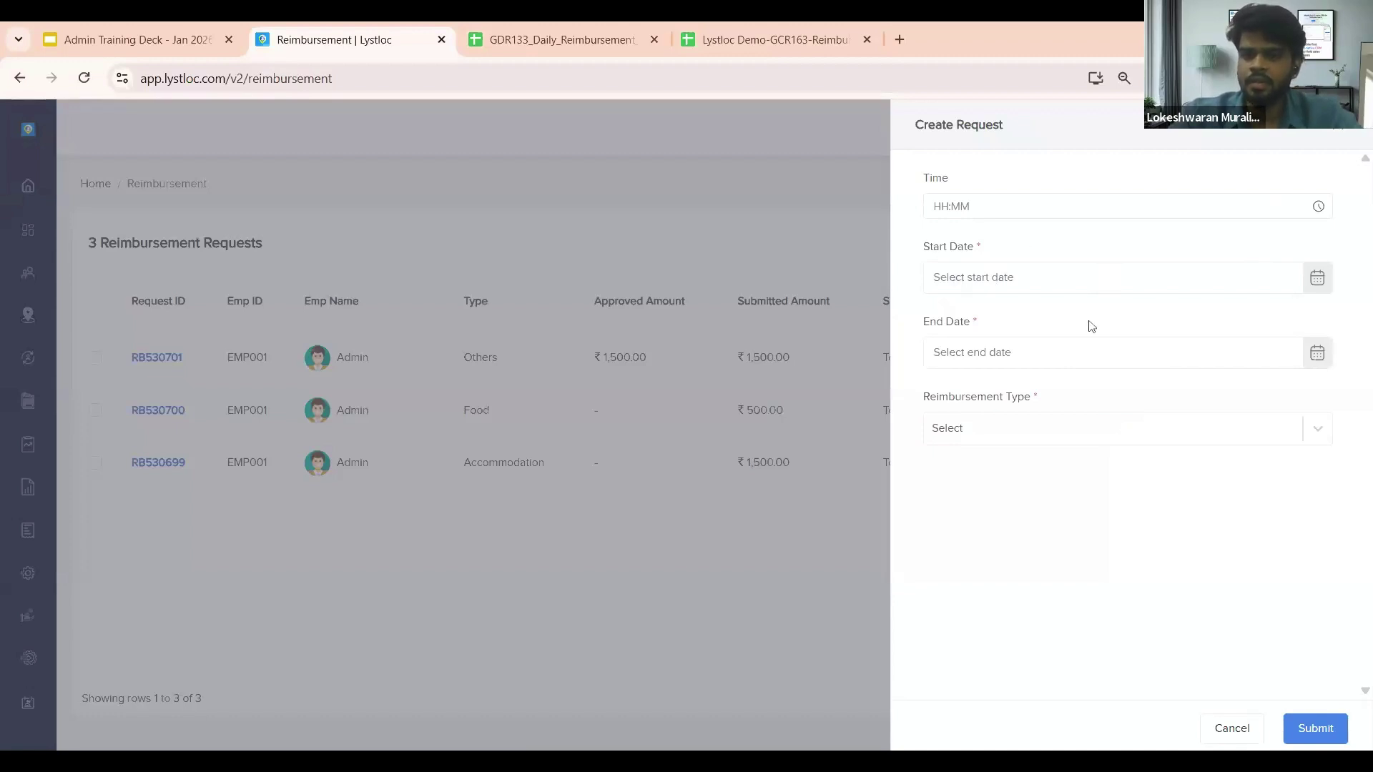
{"action": "left_click", "coordinate": [1062, 294]}
{"action": "left_click", "coordinate": [1051, 454]}
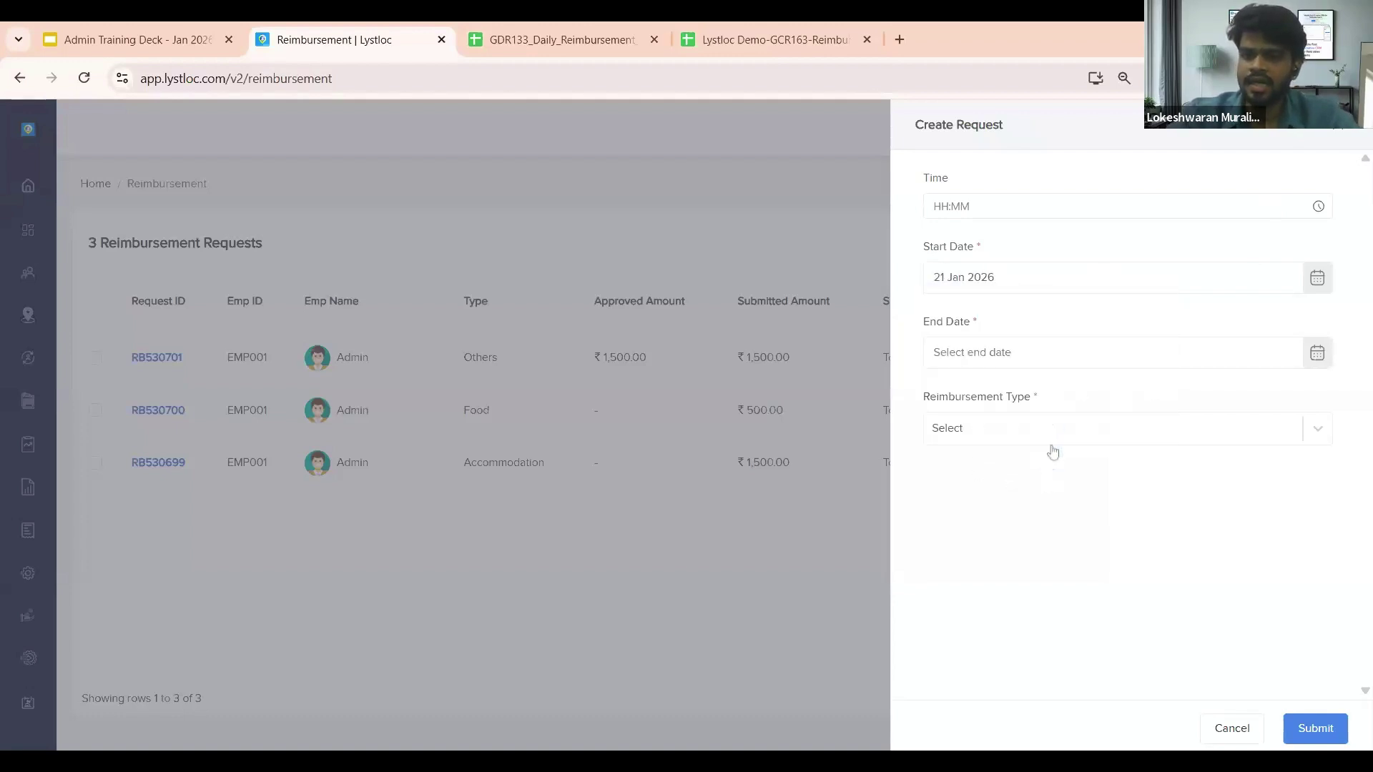
{"action": "left_click", "coordinate": [1088, 358]}
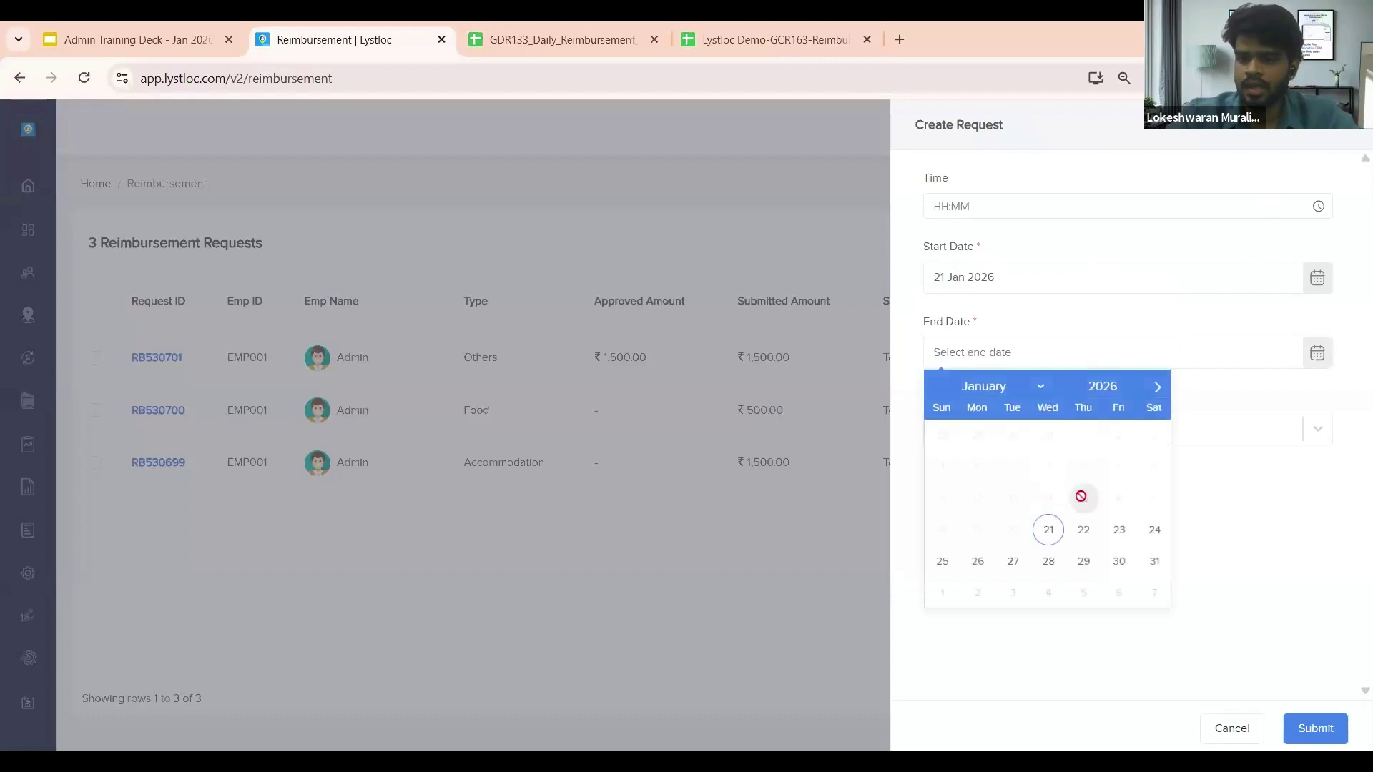
{"action": "left_click", "coordinate": [1051, 529]}
{"action": "left_click", "coordinate": [1085, 439]}
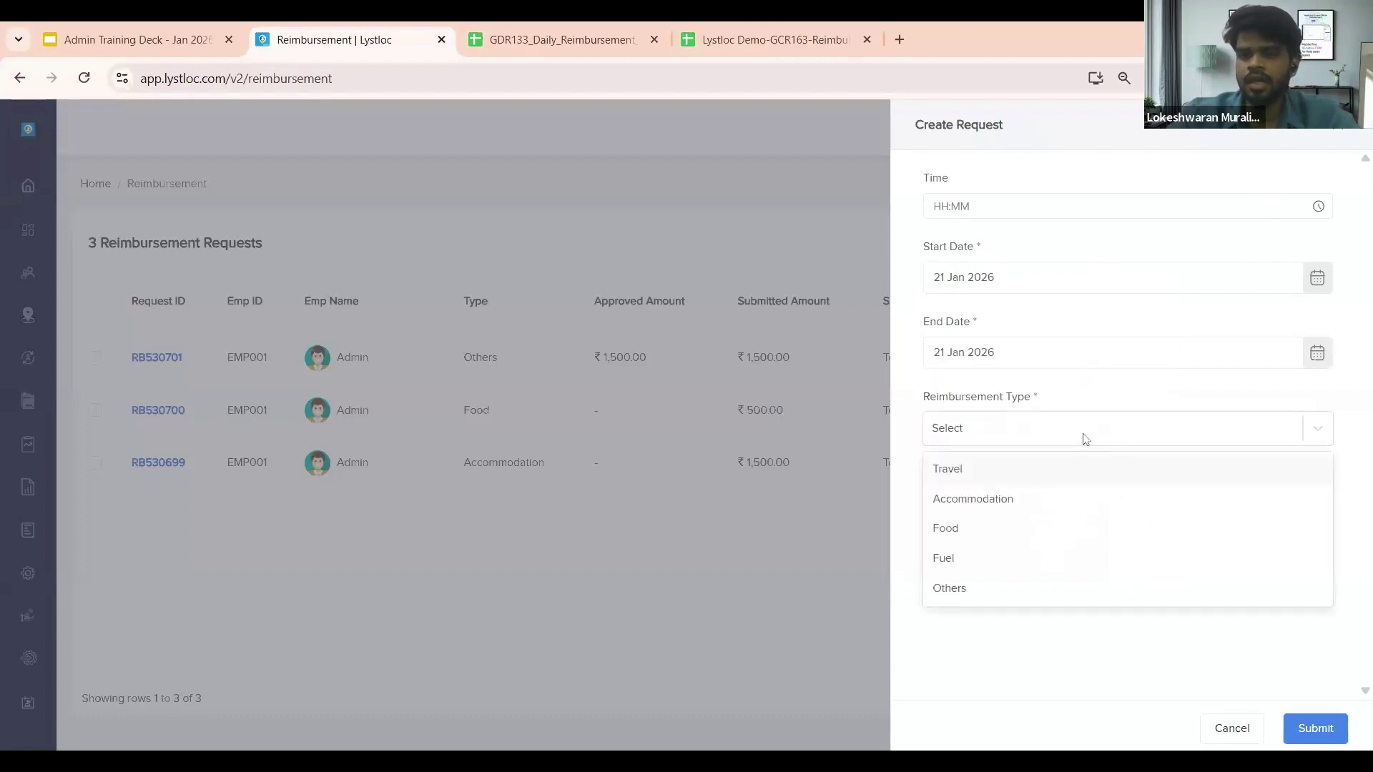
{"action": "left_click", "coordinate": [1013, 500]}
{"action": "scroll", "coordinate": [1012, 508], "scroll_direction": "down", "scroll_amount": 3}
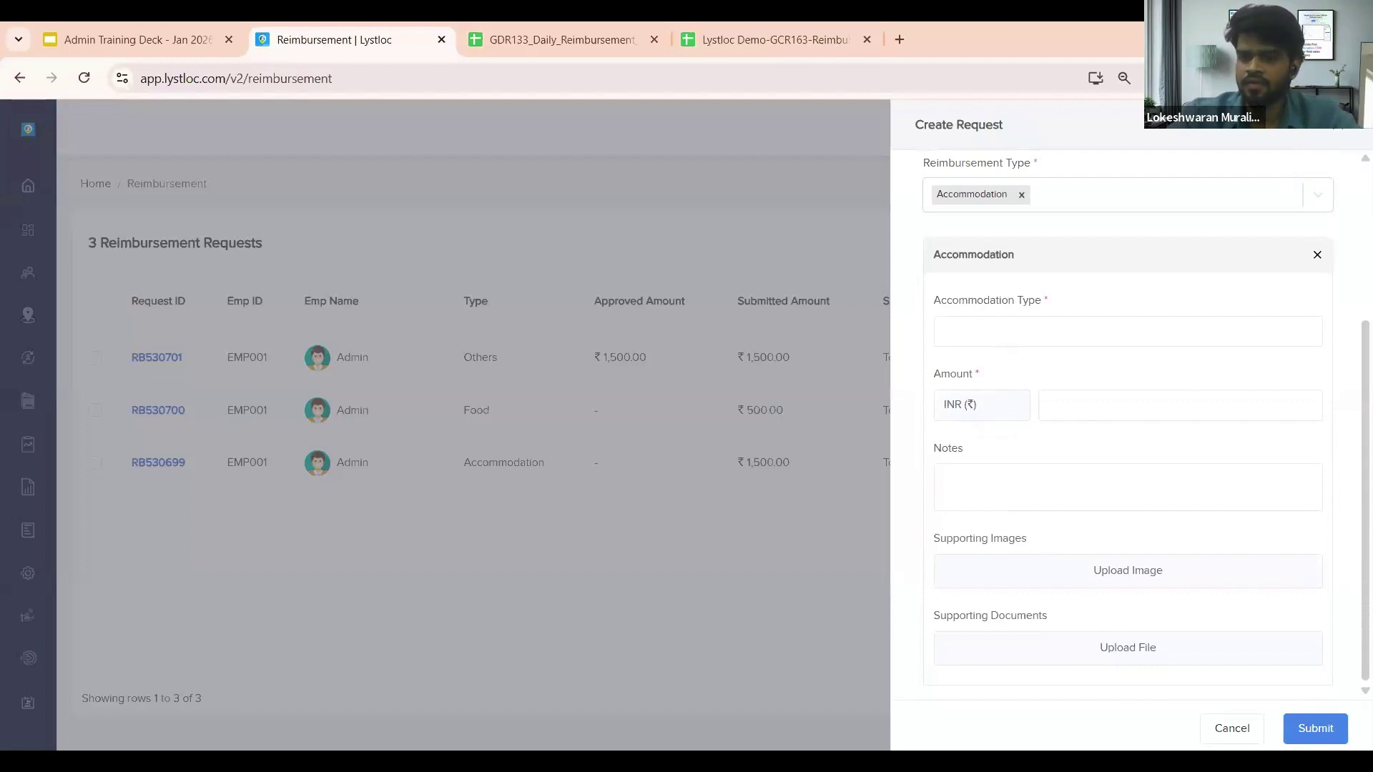
{"action": "scroll", "coordinate": [1086, 377], "scroll_direction": "up", "scroll_amount": 1}
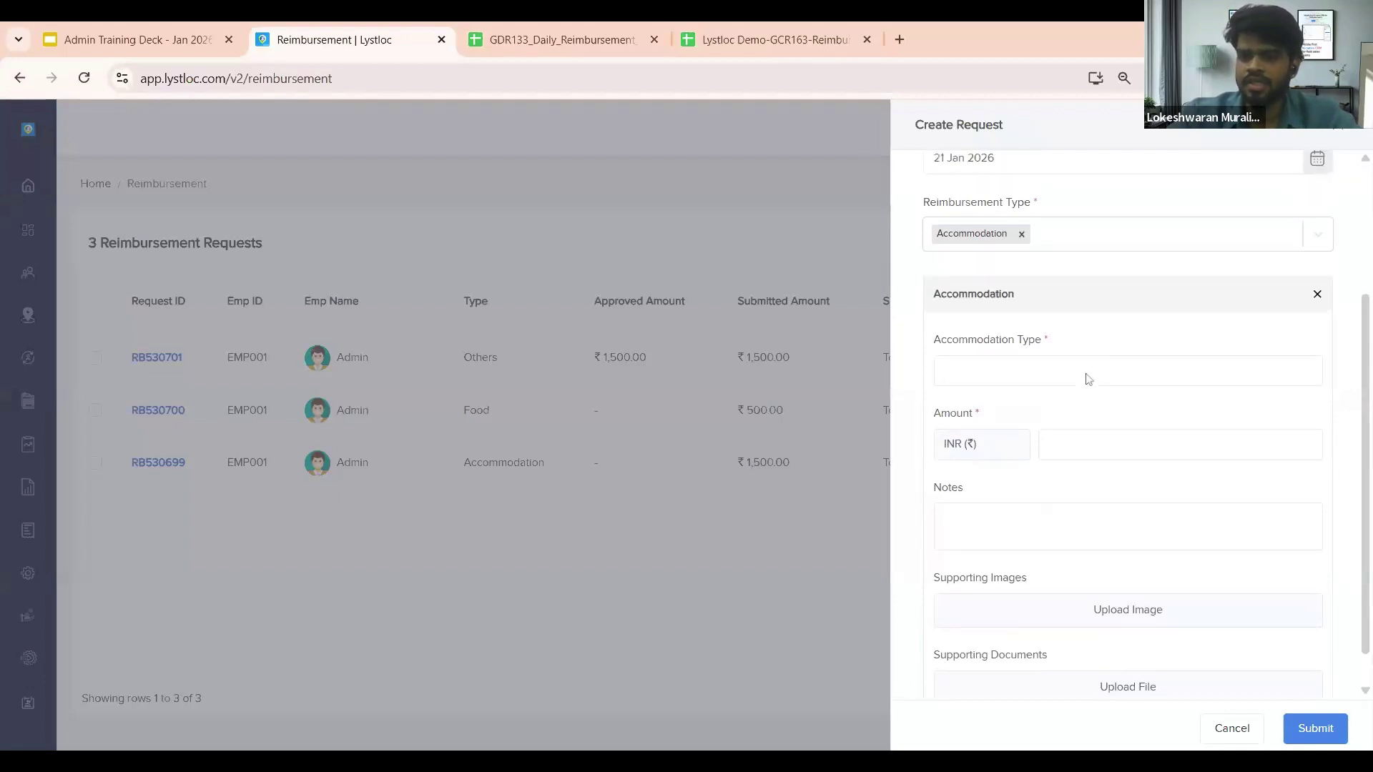
{"action": "left_click", "coordinate": [1021, 236]}
{"action": "left_click", "coordinate": [846, 473]}
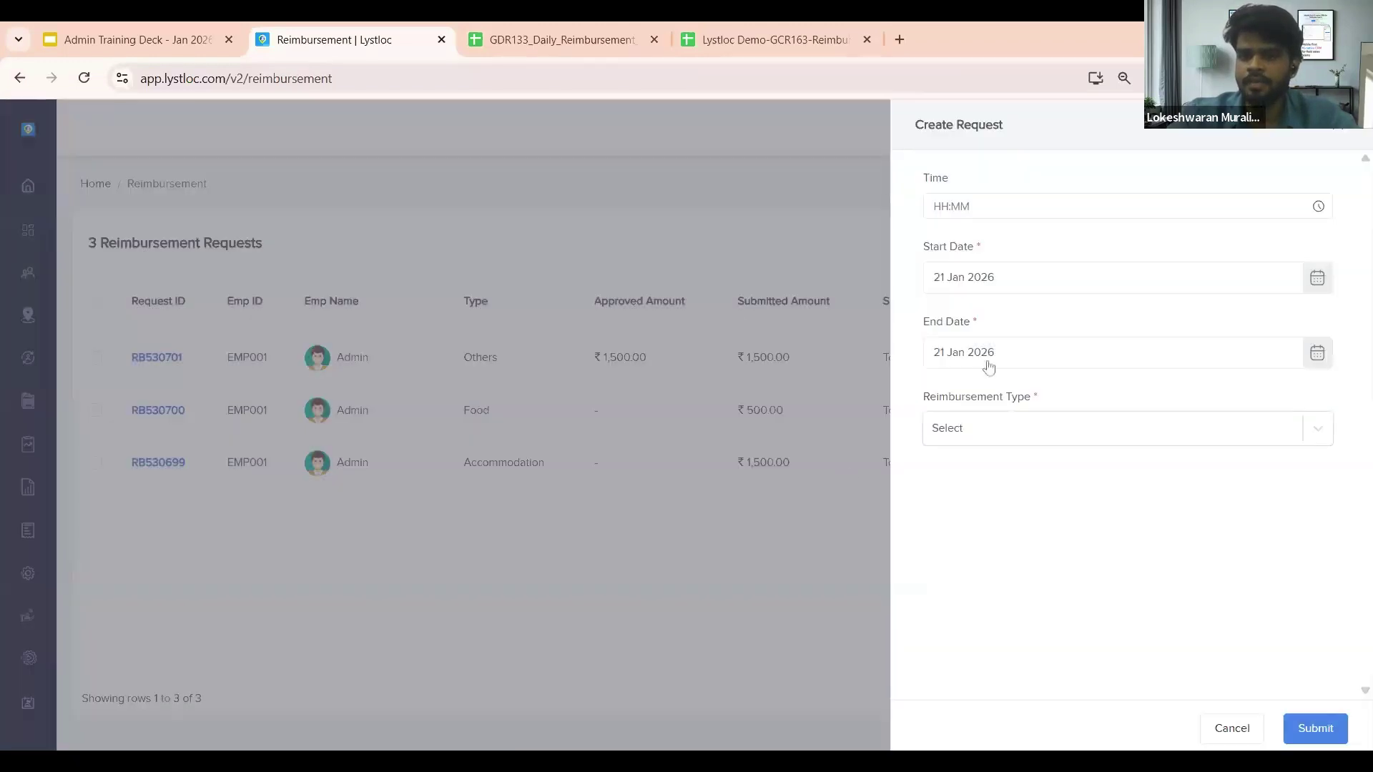
{"action": "left_click", "coordinate": [1013, 431]}
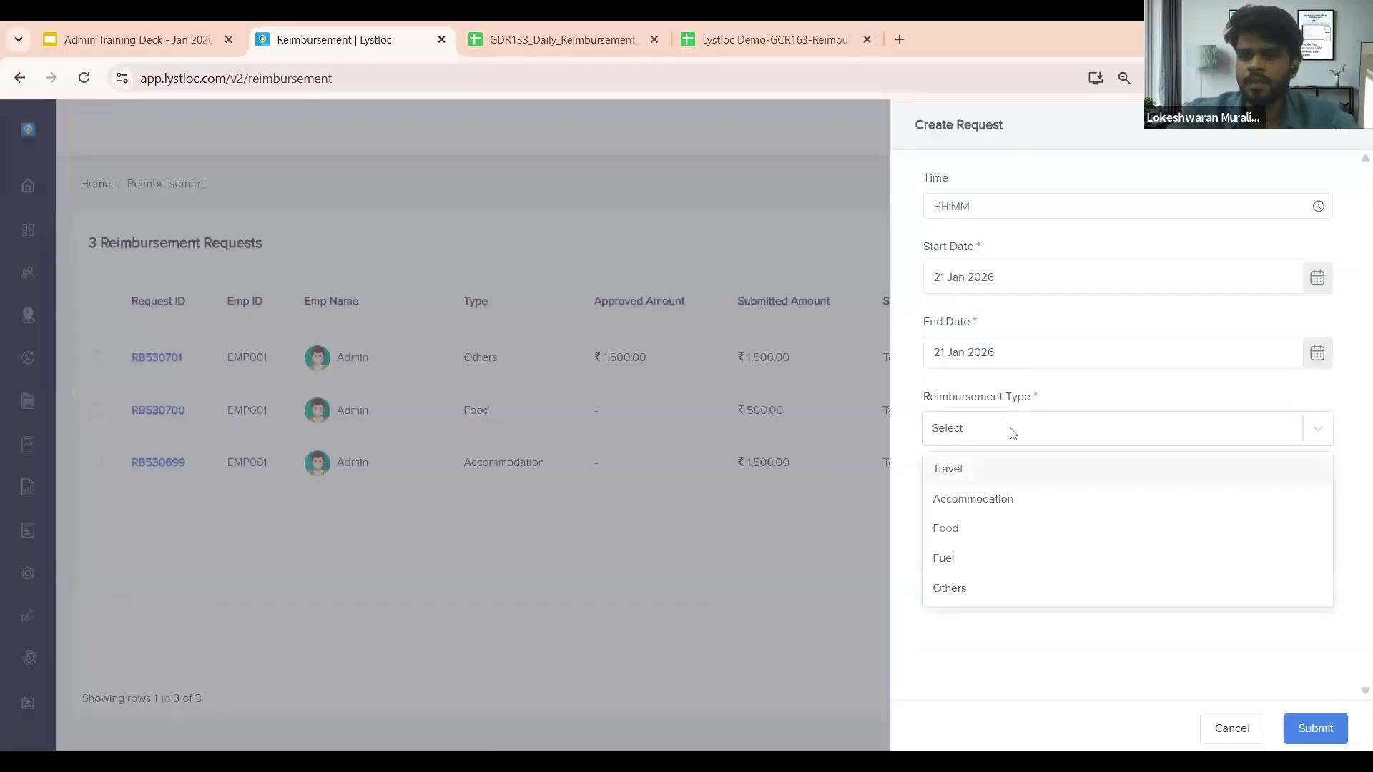
{"action": "left_click", "coordinate": [1001, 534]}
{"action": "scroll", "coordinate": [1005, 539], "scroll_direction": "down", "scroll_amount": 3}
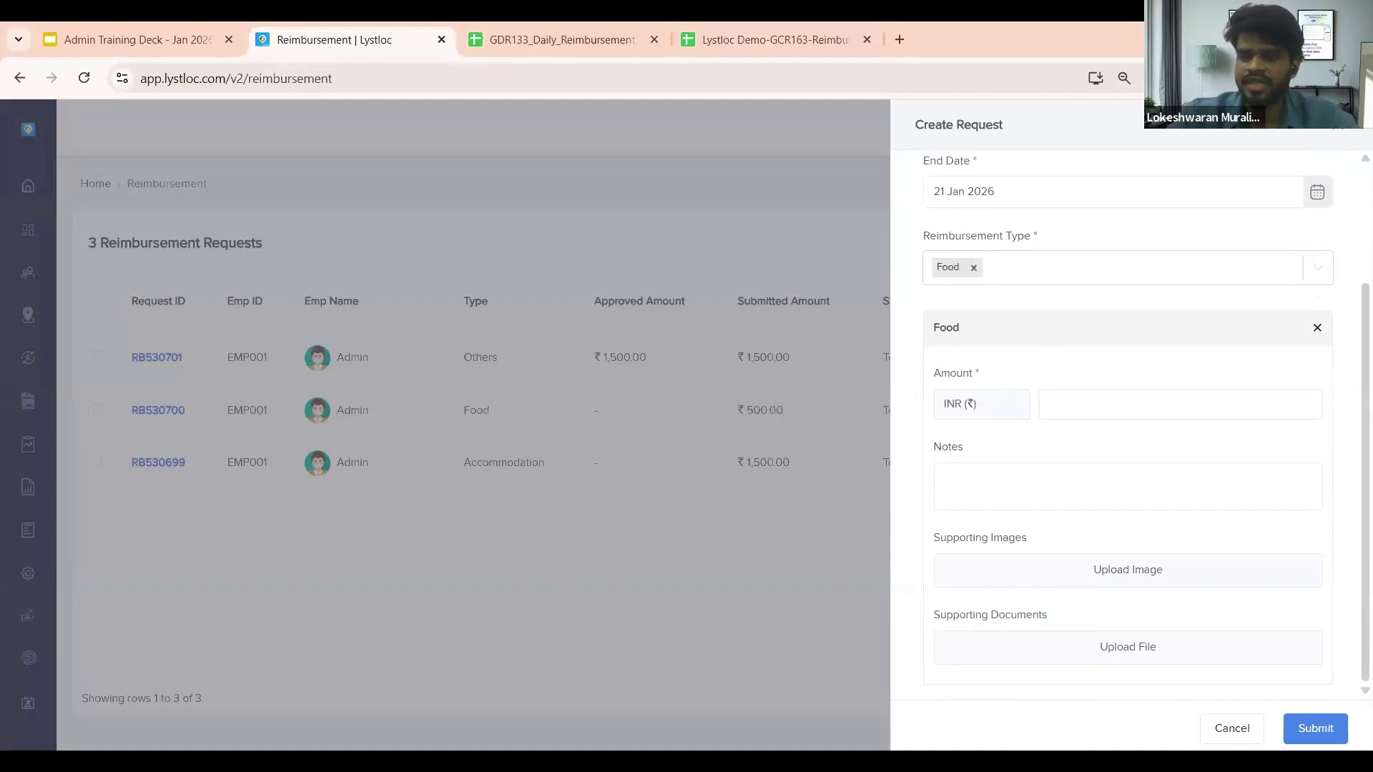
{"action": "left_click", "coordinate": [1021, 277]}
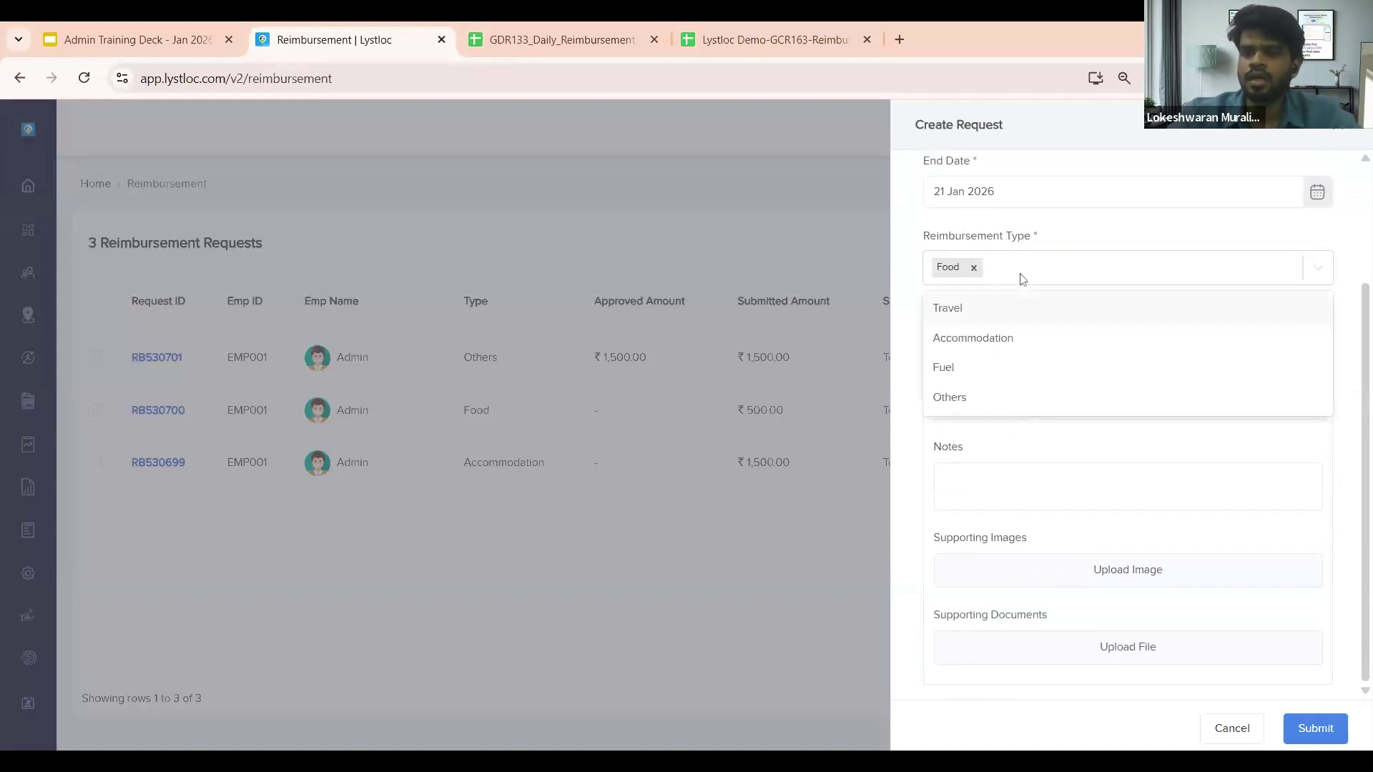
{"action": "left_click", "coordinate": [967, 342]}
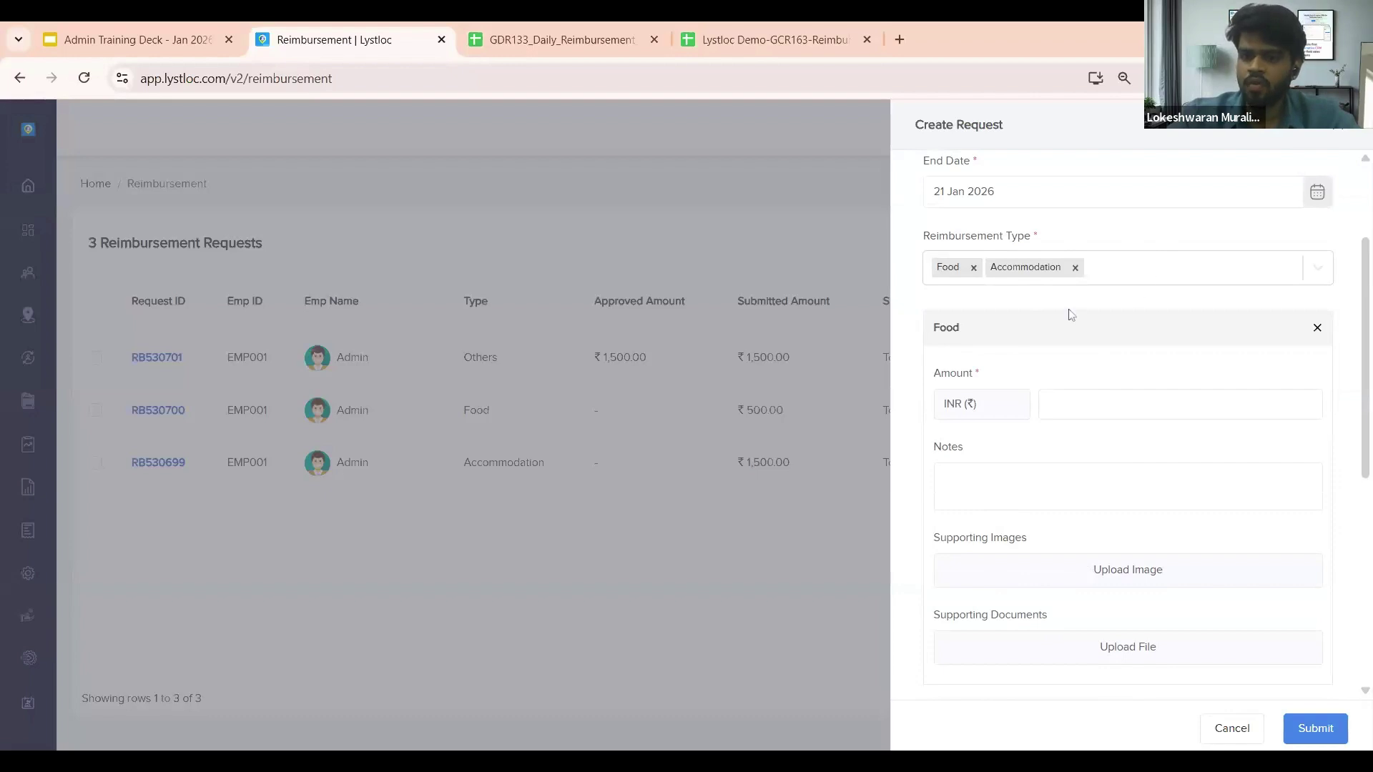
{"action": "scroll", "coordinate": [1071, 315], "scroll_direction": "down", "scroll_amount": 5}
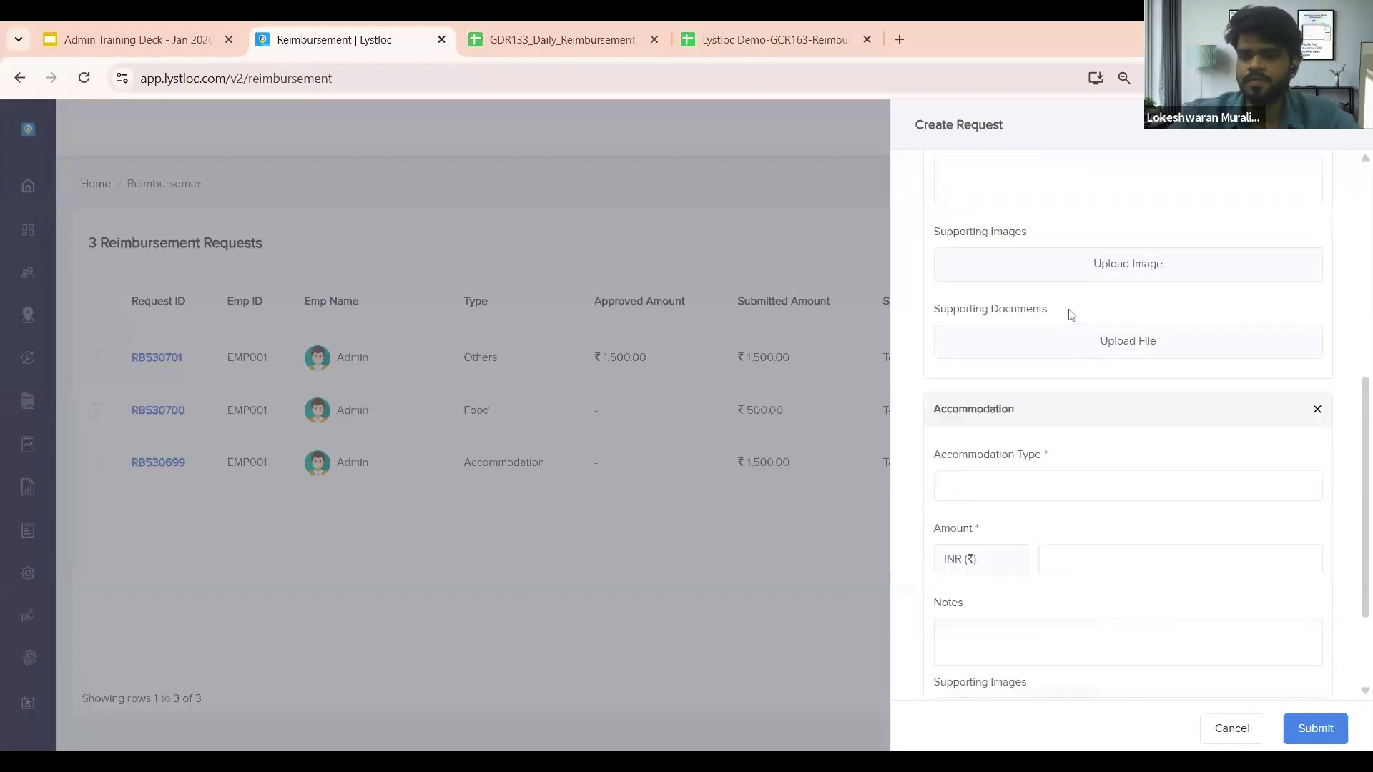
{"action": "scroll", "coordinate": [1128, 422], "scroll_direction": "down", "scroll_amount": 1}
{"action": "scroll", "coordinate": [1128, 422], "scroll_direction": "up", "scroll_amount": 5}
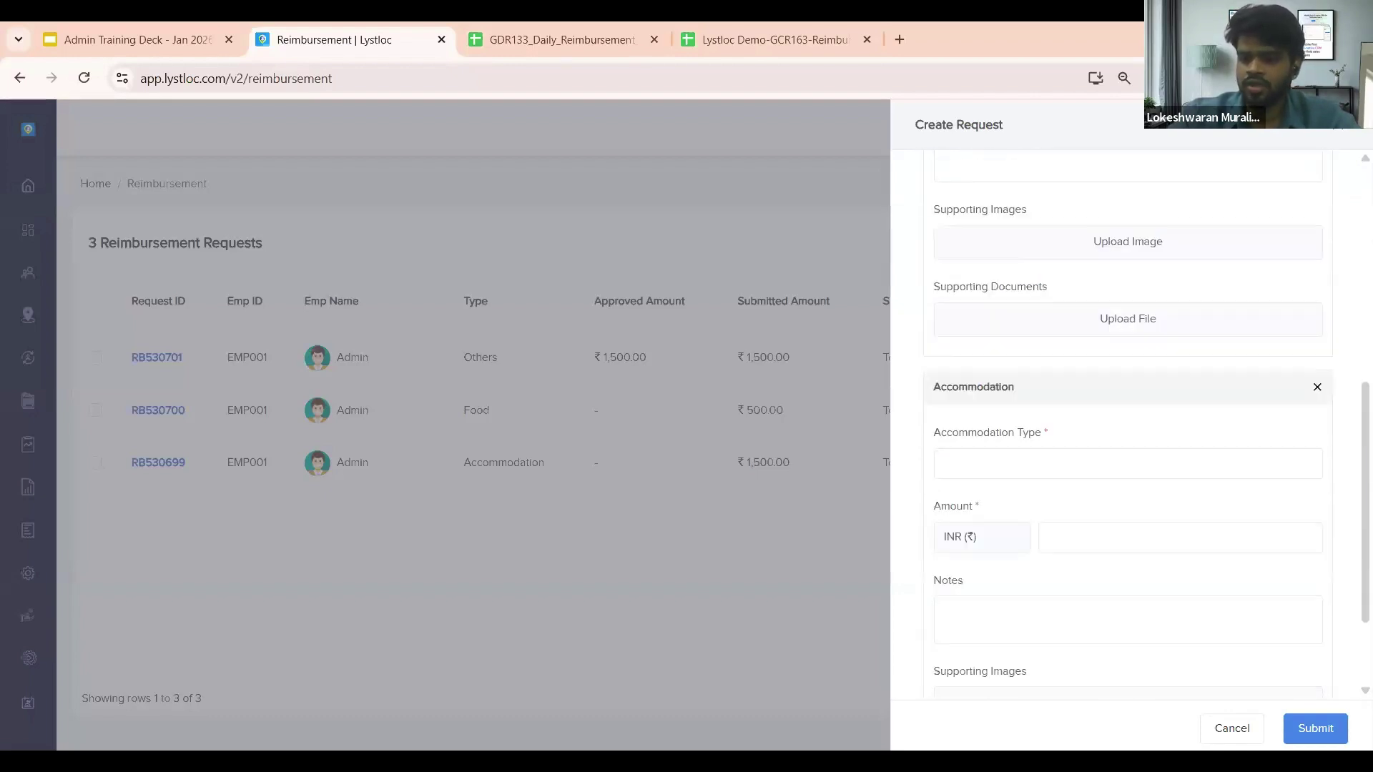
{"action": "scroll", "coordinate": [1128, 422], "scroll_direction": "up", "scroll_amount": 1}
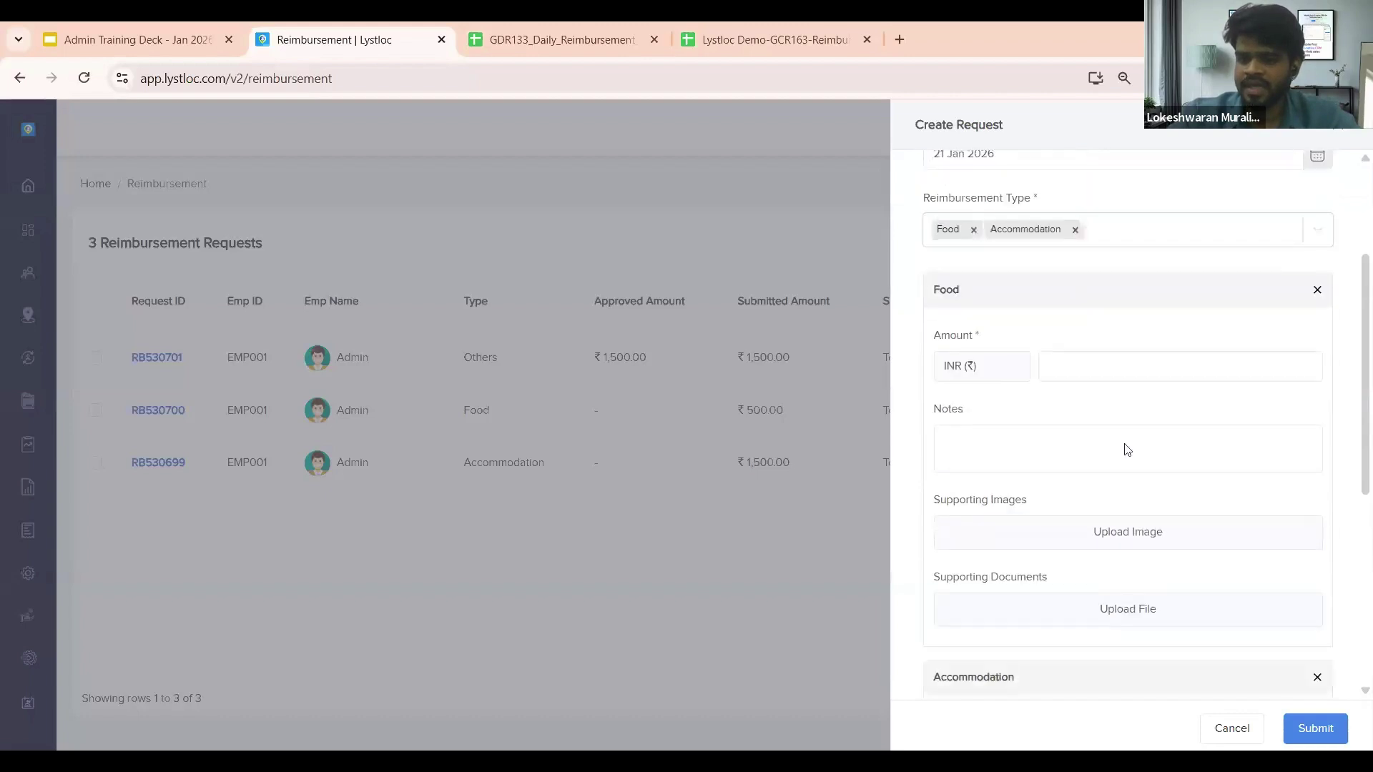
{"action": "left_click", "coordinate": [1219, 728]}
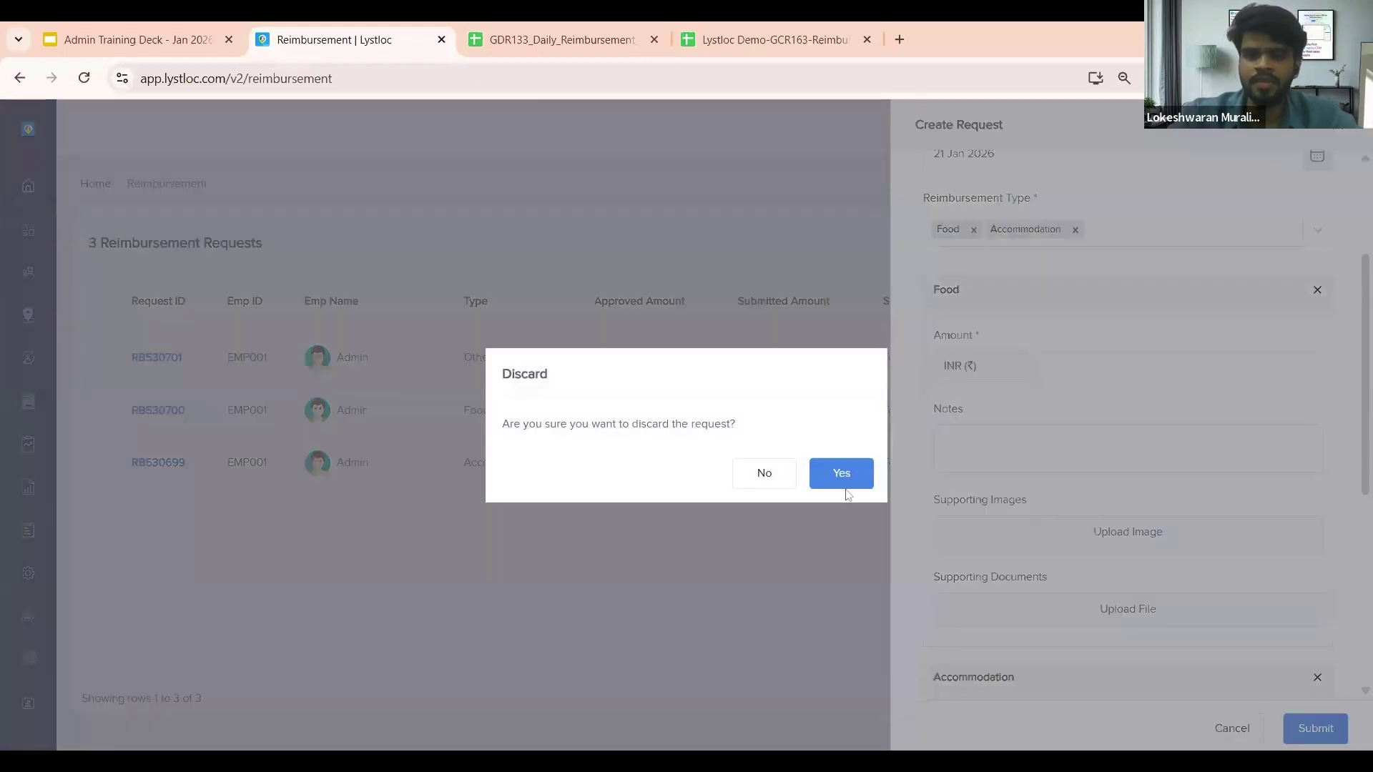
{"action": "left_click", "coordinate": [841, 475]}
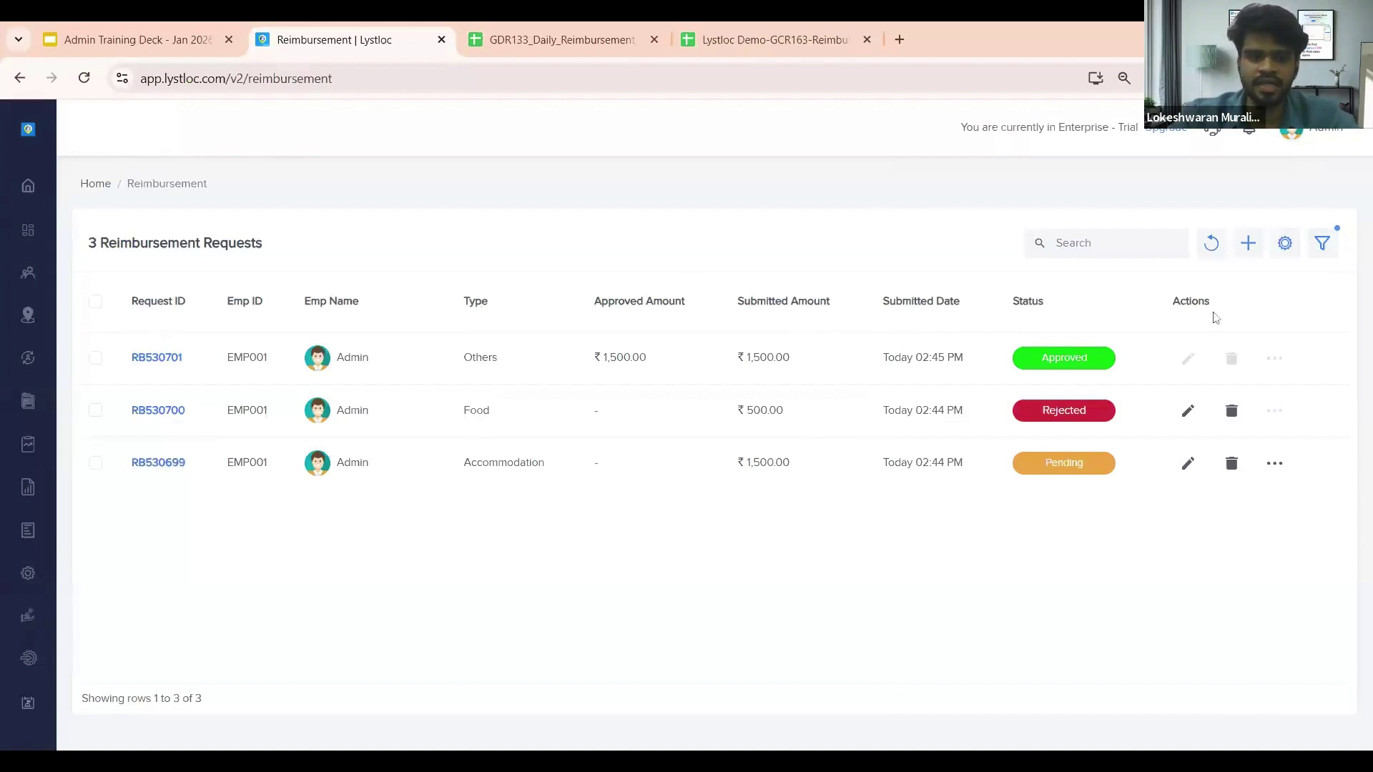
{"action": "left_click", "coordinate": [157, 358]}
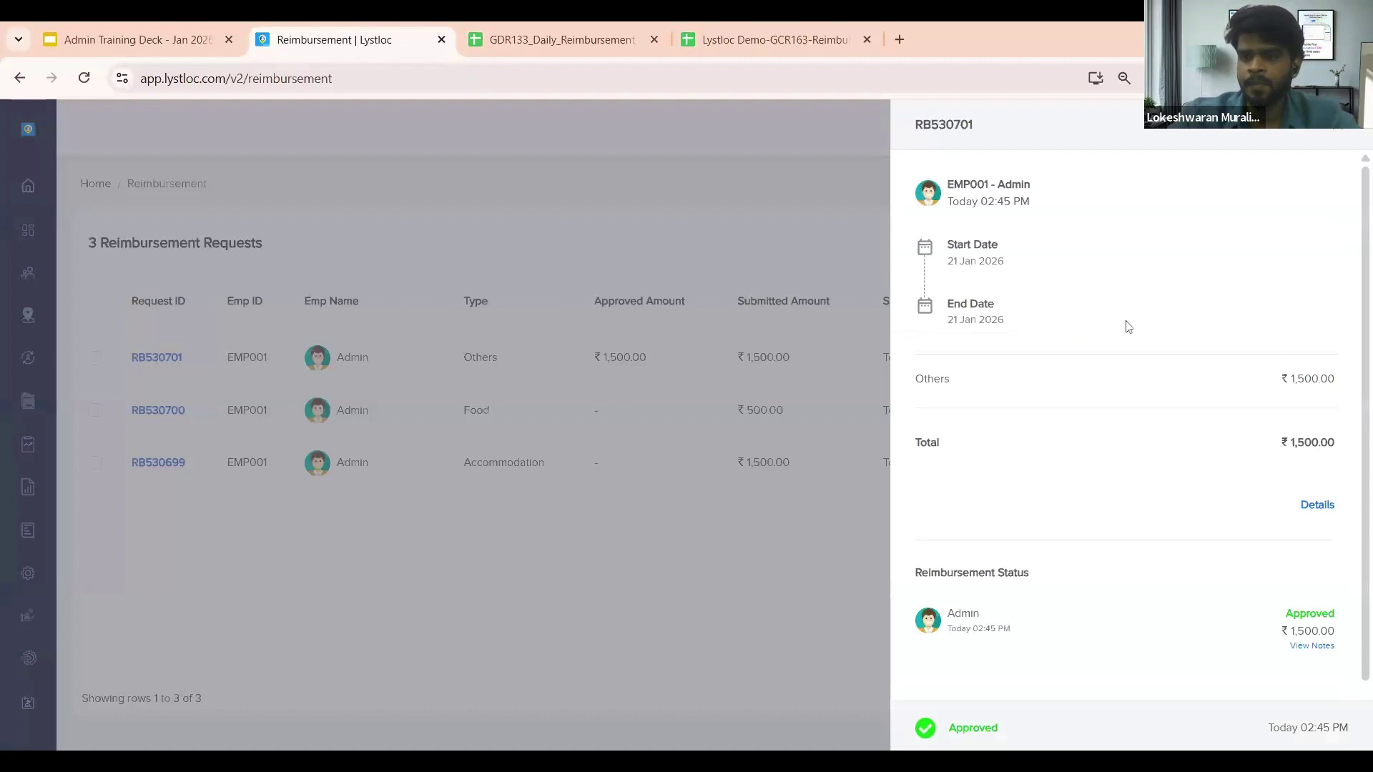
{"action": "scroll", "coordinate": [1129, 327], "scroll_direction": "down", "scroll_amount": 1}
{"action": "scroll", "coordinate": [1129, 327], "scroll_direction": "up", "scroll_amount": 1}
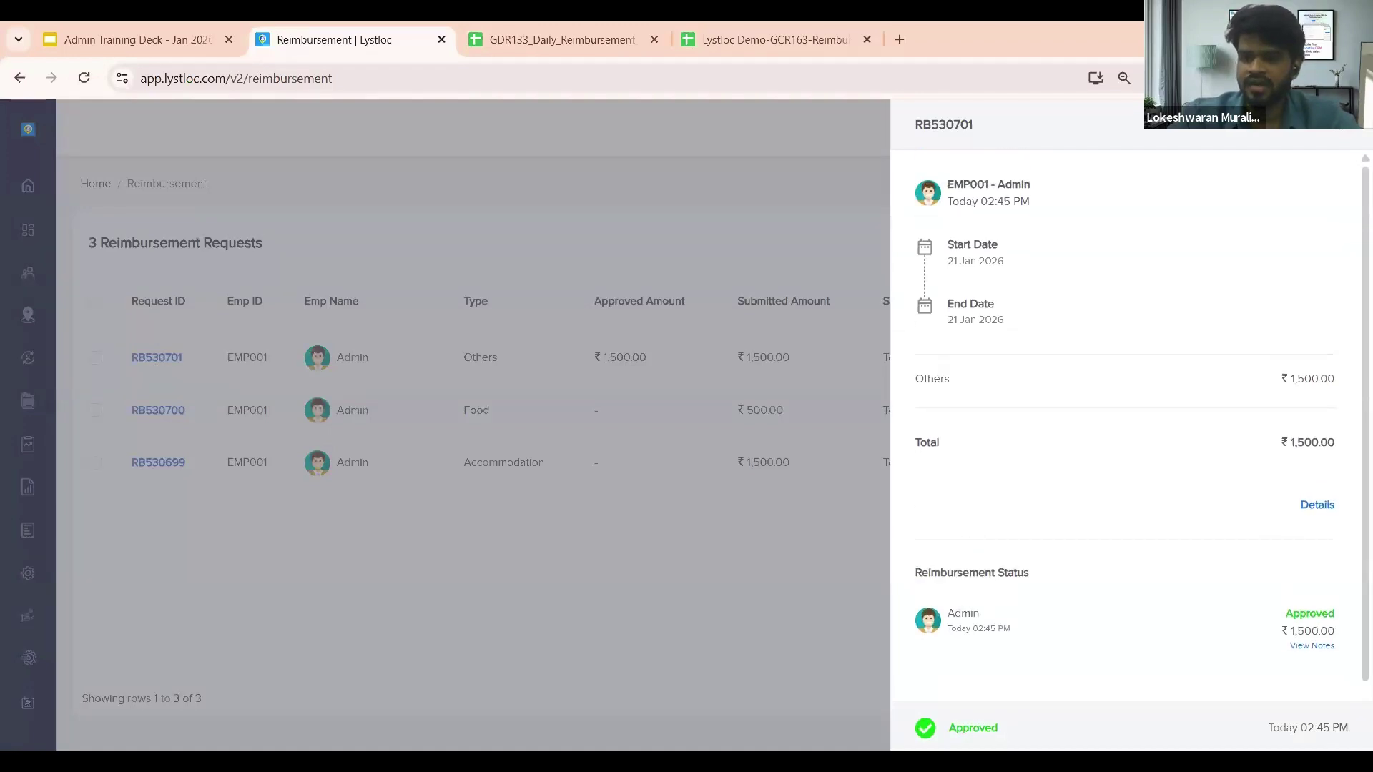
{"action": "left_click", "coordinate": [1316, 508]}
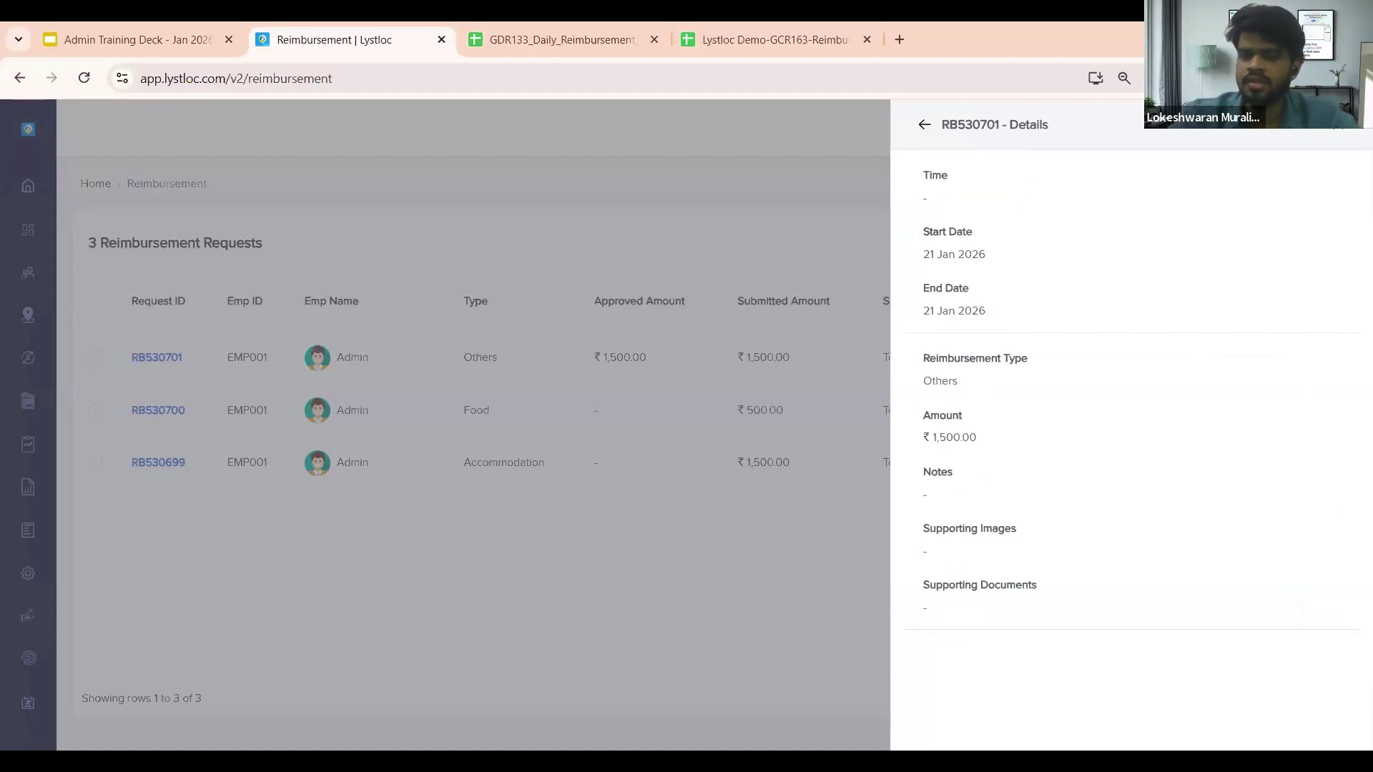
{"action": "left_click", "coordinate": [927, 124]}
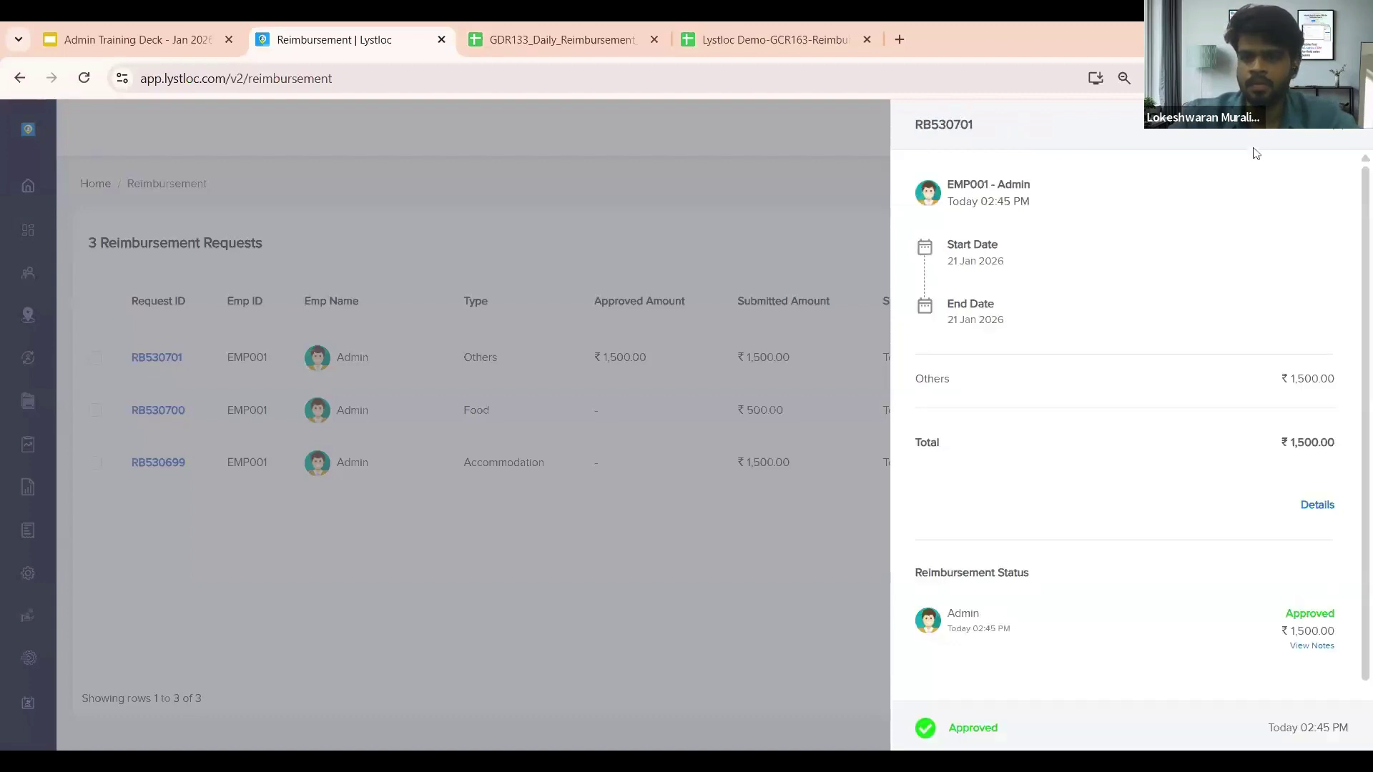
{"action": "left_click", "coordinate": [1329, 131]}
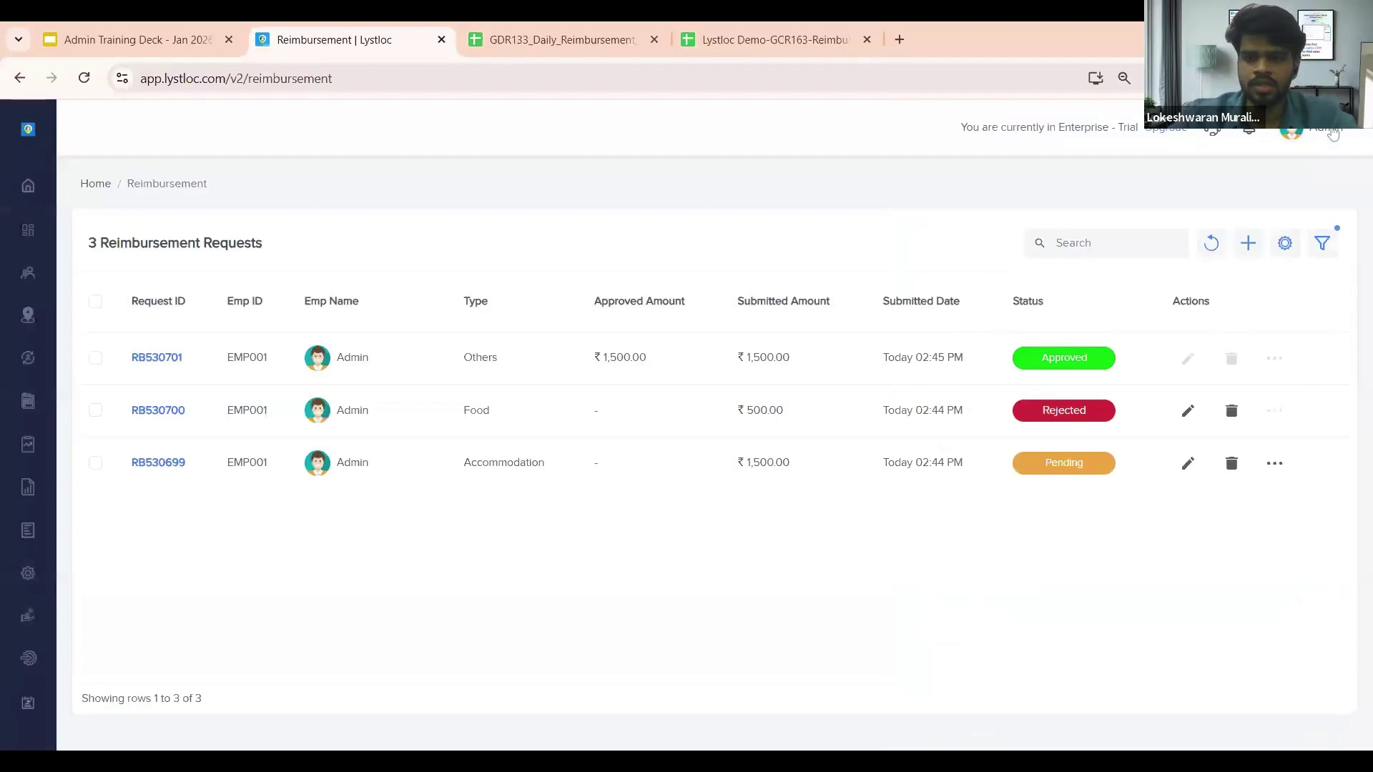
{"action": "left_click", "coordinate": [165, 410]}
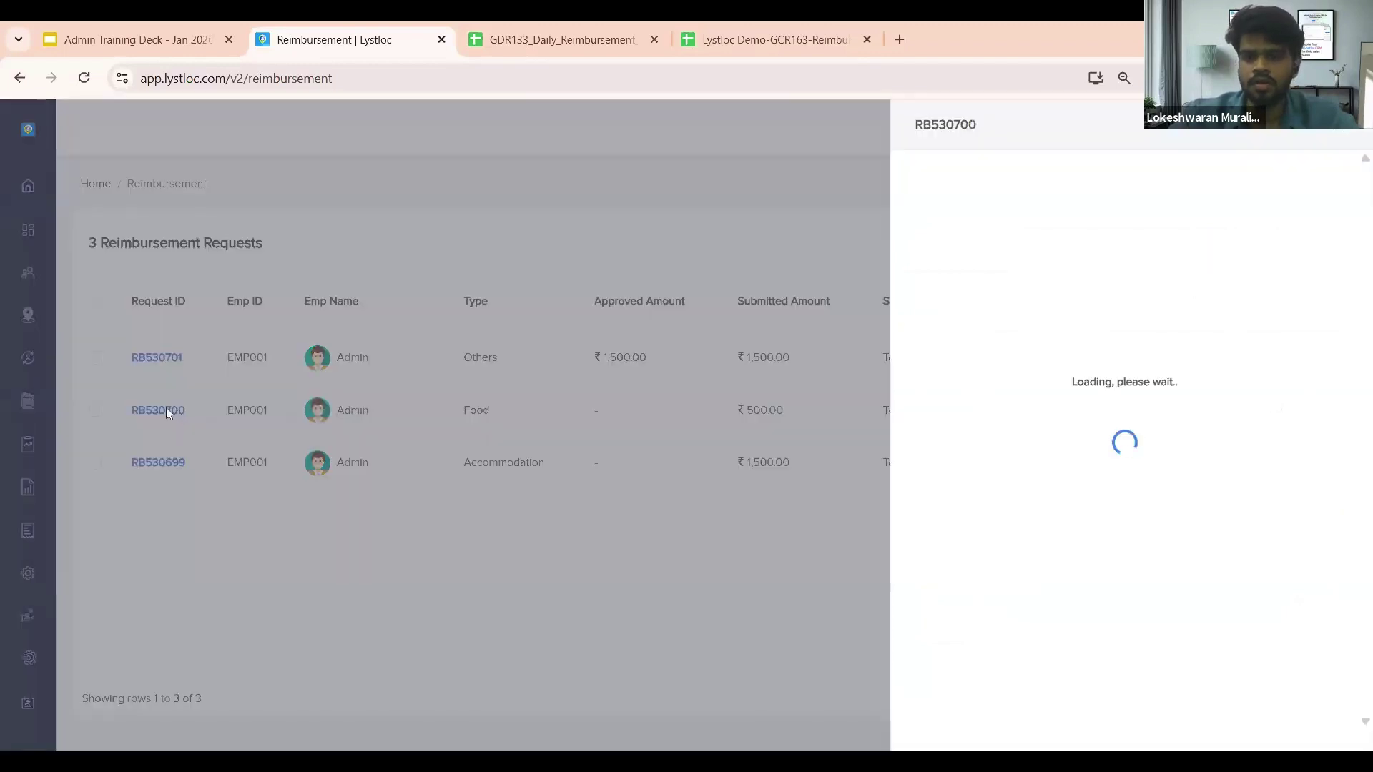
{"action": "scroll", "coordinate": [1144, 270], "scroll_direction": "down", "scroll_amount": 1}
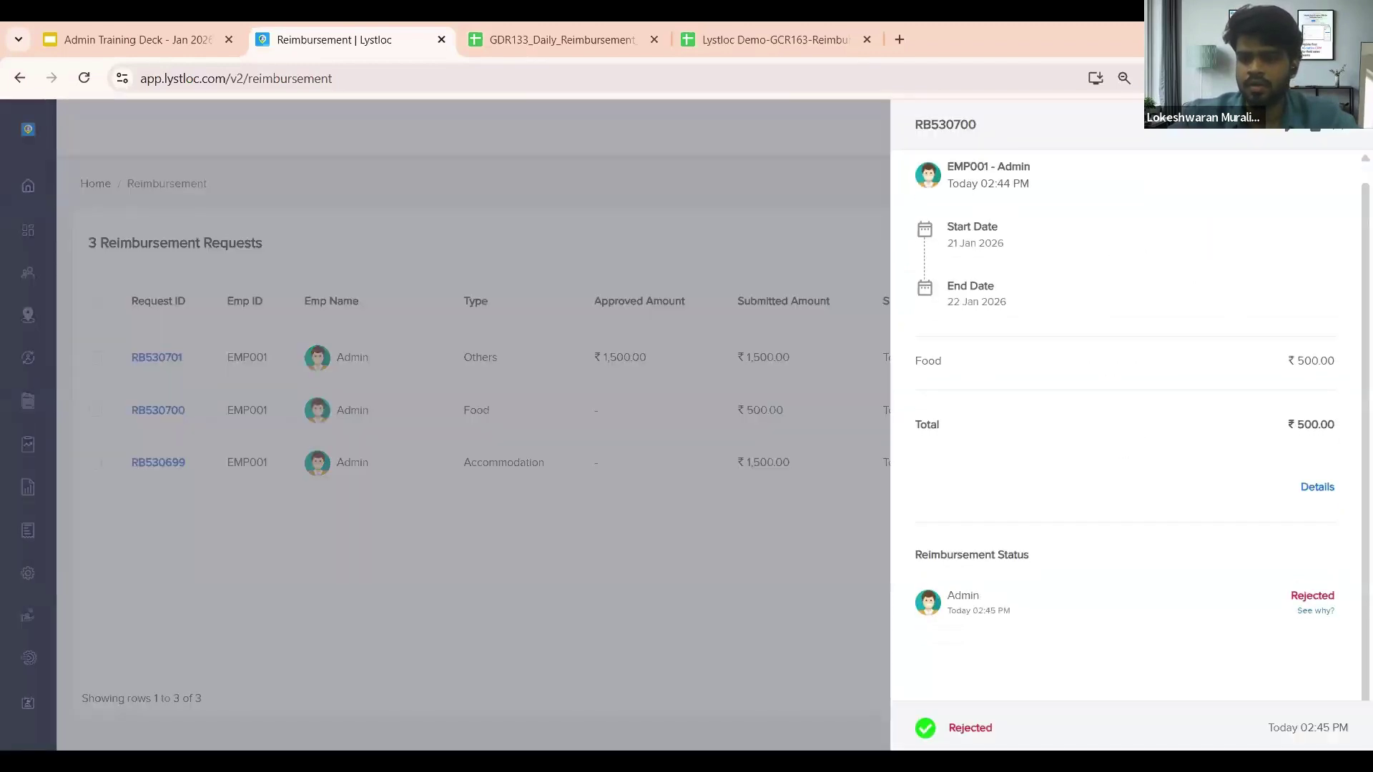
{"action": "left_click", "coordinate": [1298, 488]}
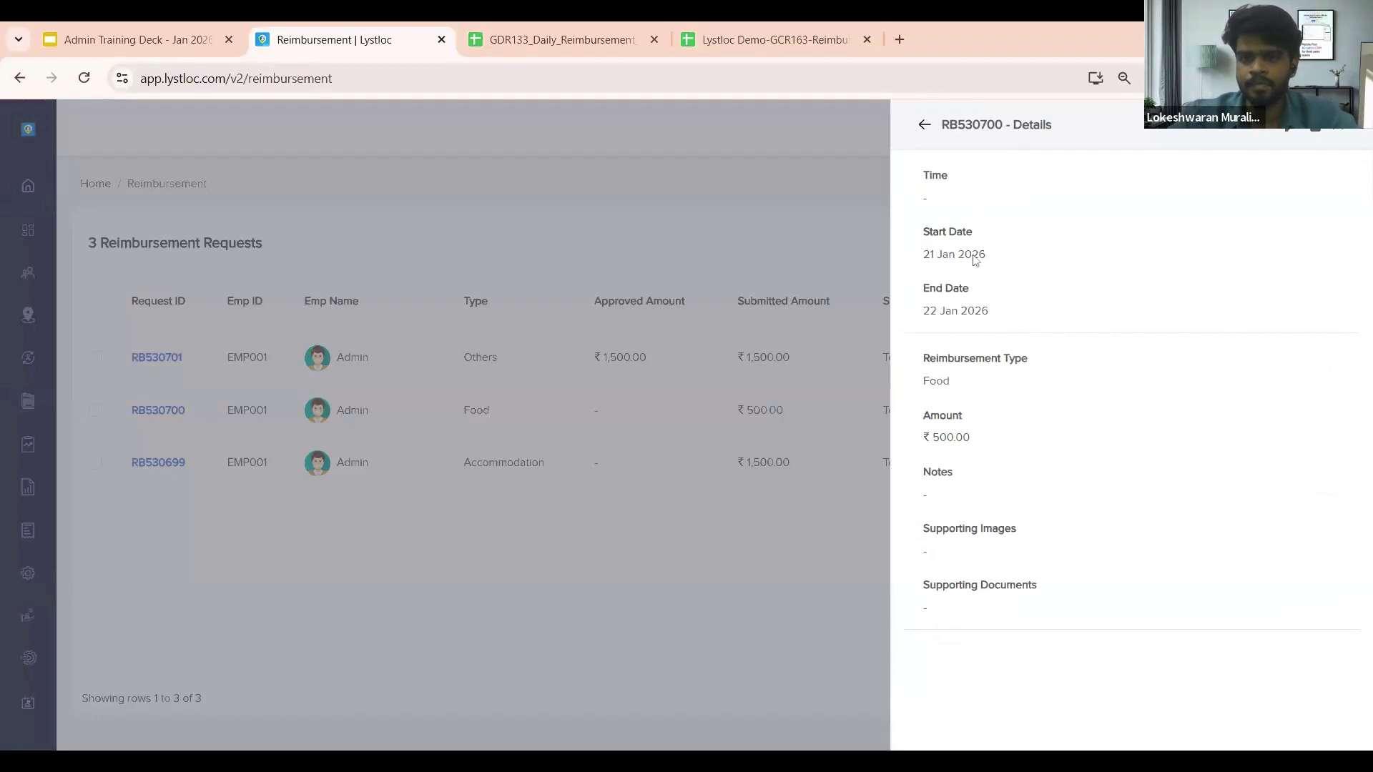
{"action": "left_click", "coordinate": [925, 126]}
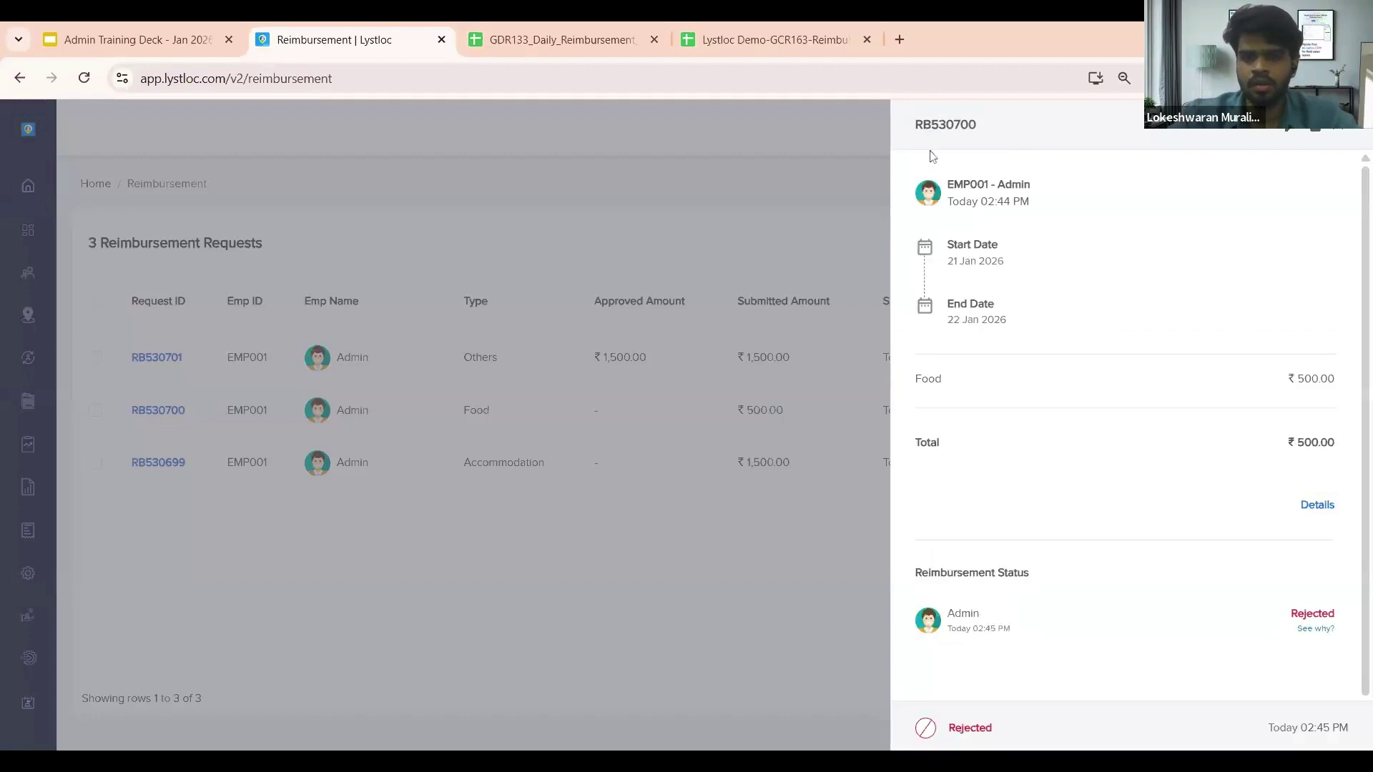
{"action": "left_click", "coordinate": [1351, 129]}
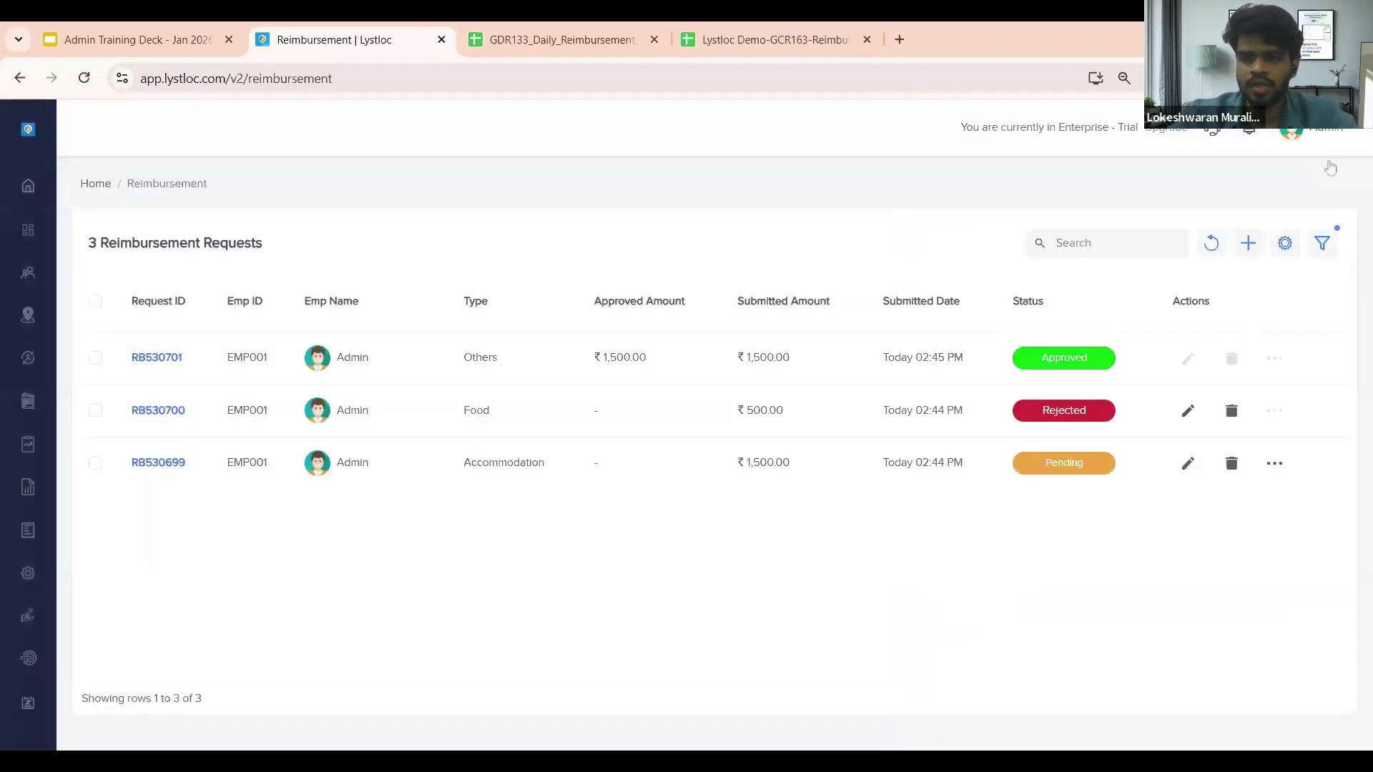
{"action": "left_click", "coordinate": [172, 465]}
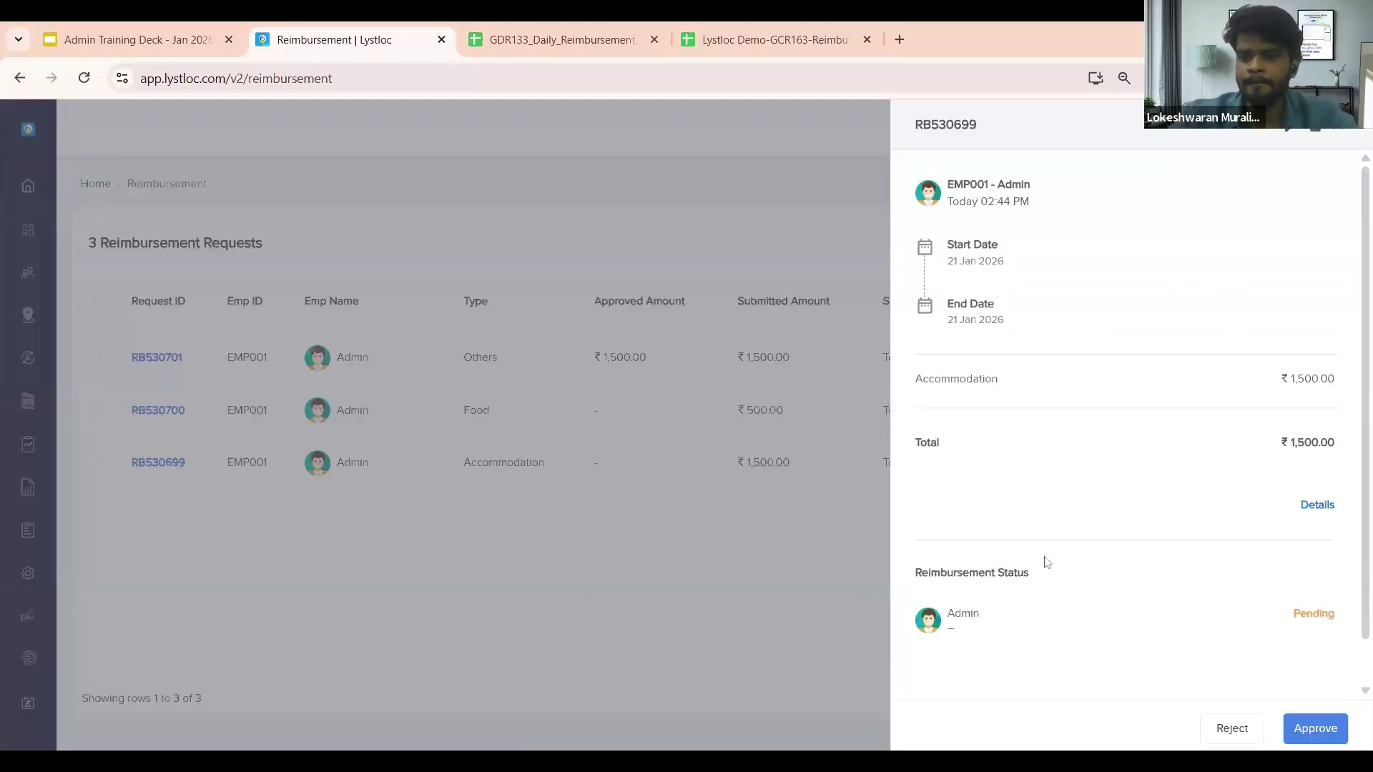
{"action": "left_click", "coordinate": [1322, 510]}
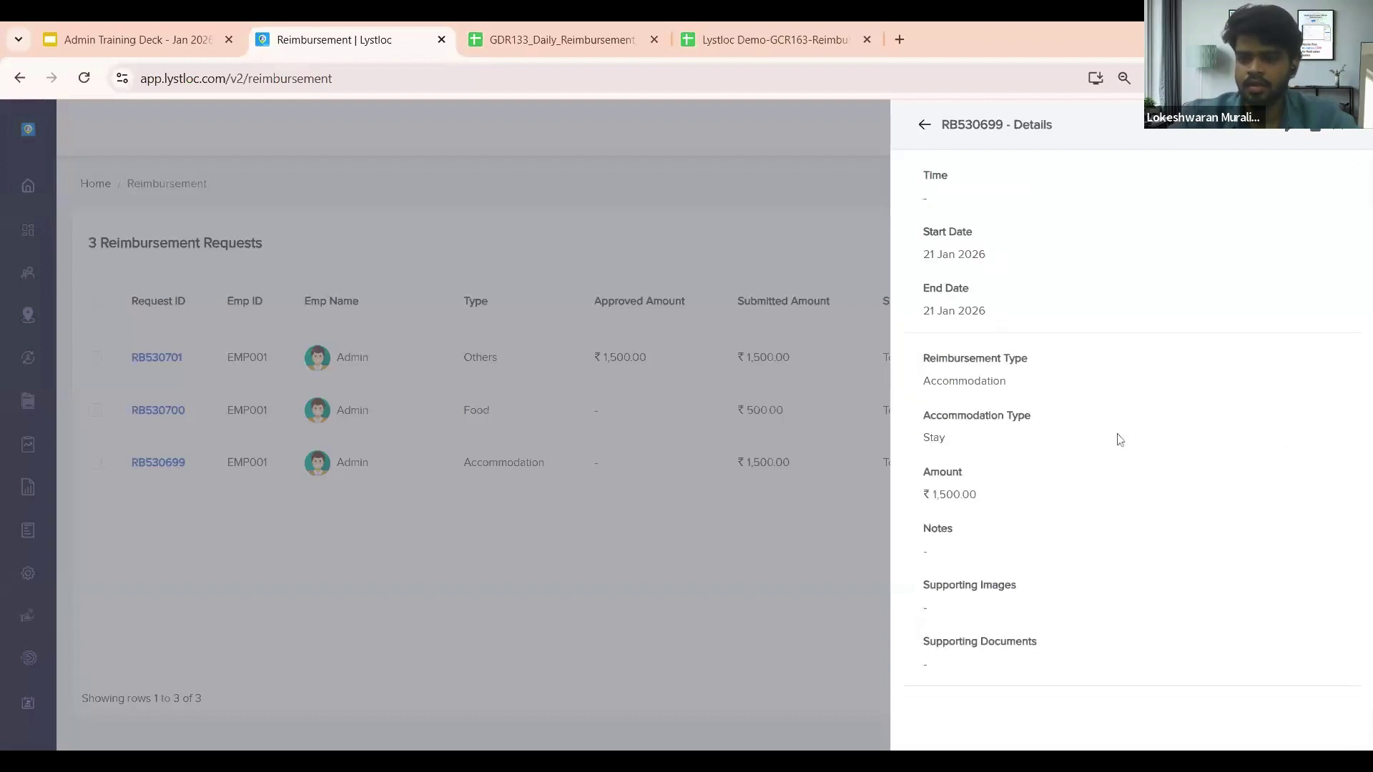
{"action": "left_click", "coordinate": [925, 126]}
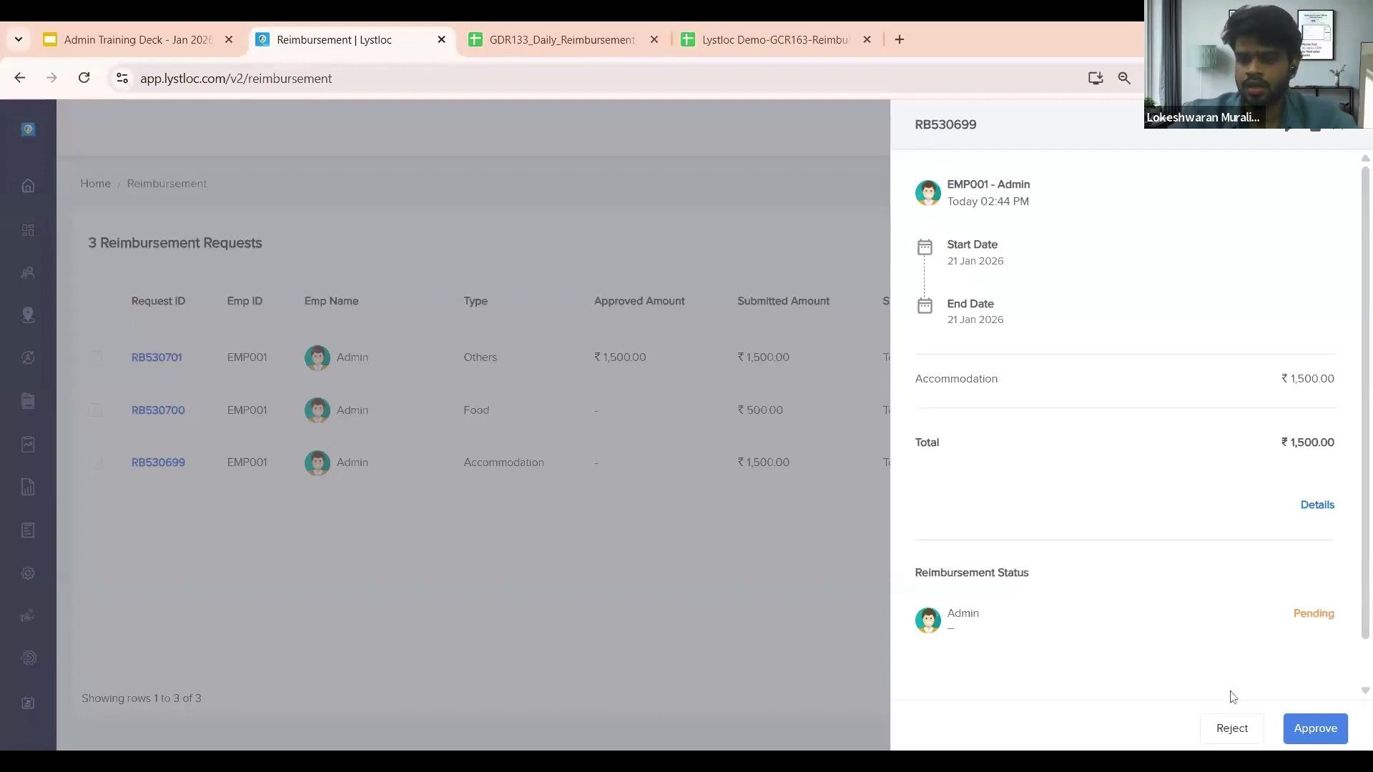
{"action": "left_click", "coordinate": [1323, 728]}
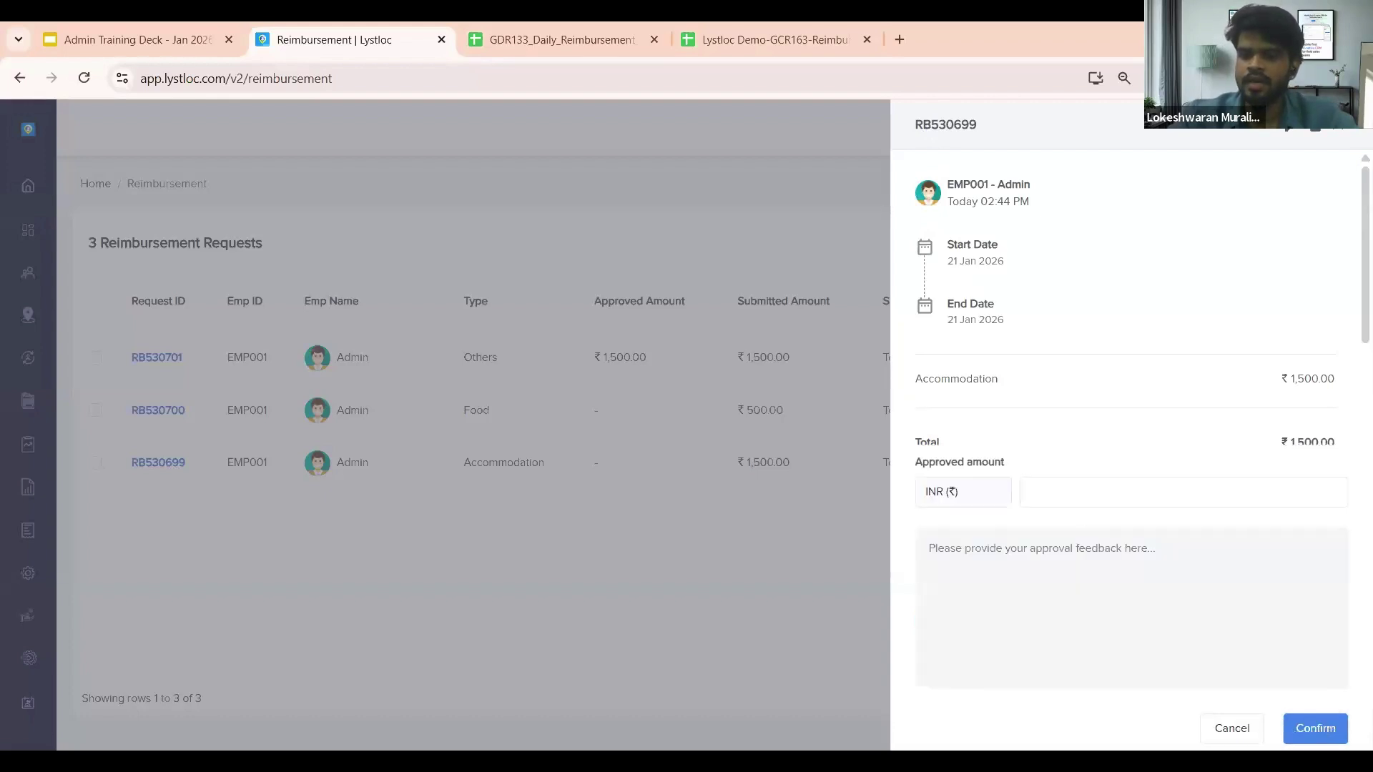
{"action": "scroll", "coordinate": [1156, 383], "scroll_direction": "down", "scroll_amount": 2}
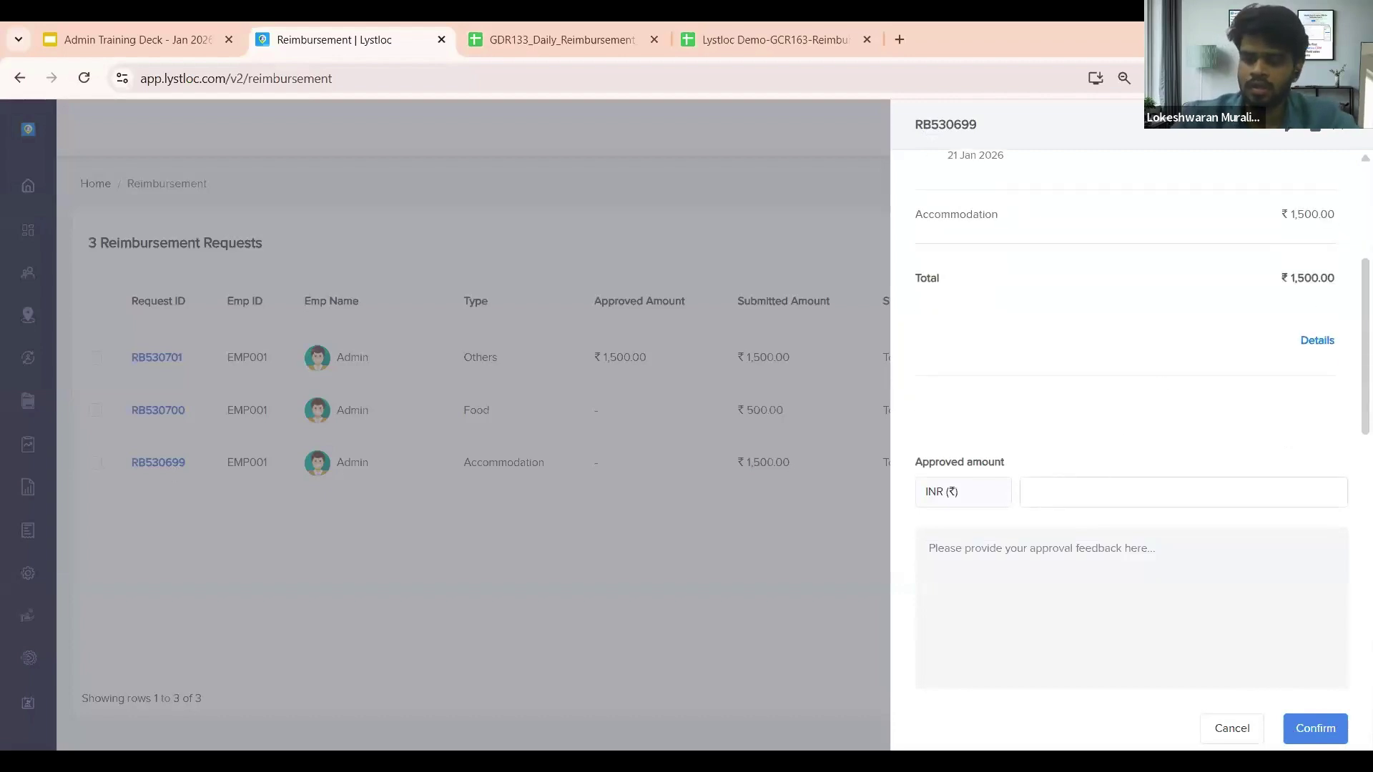
{"action": "type", "text": "1500"}
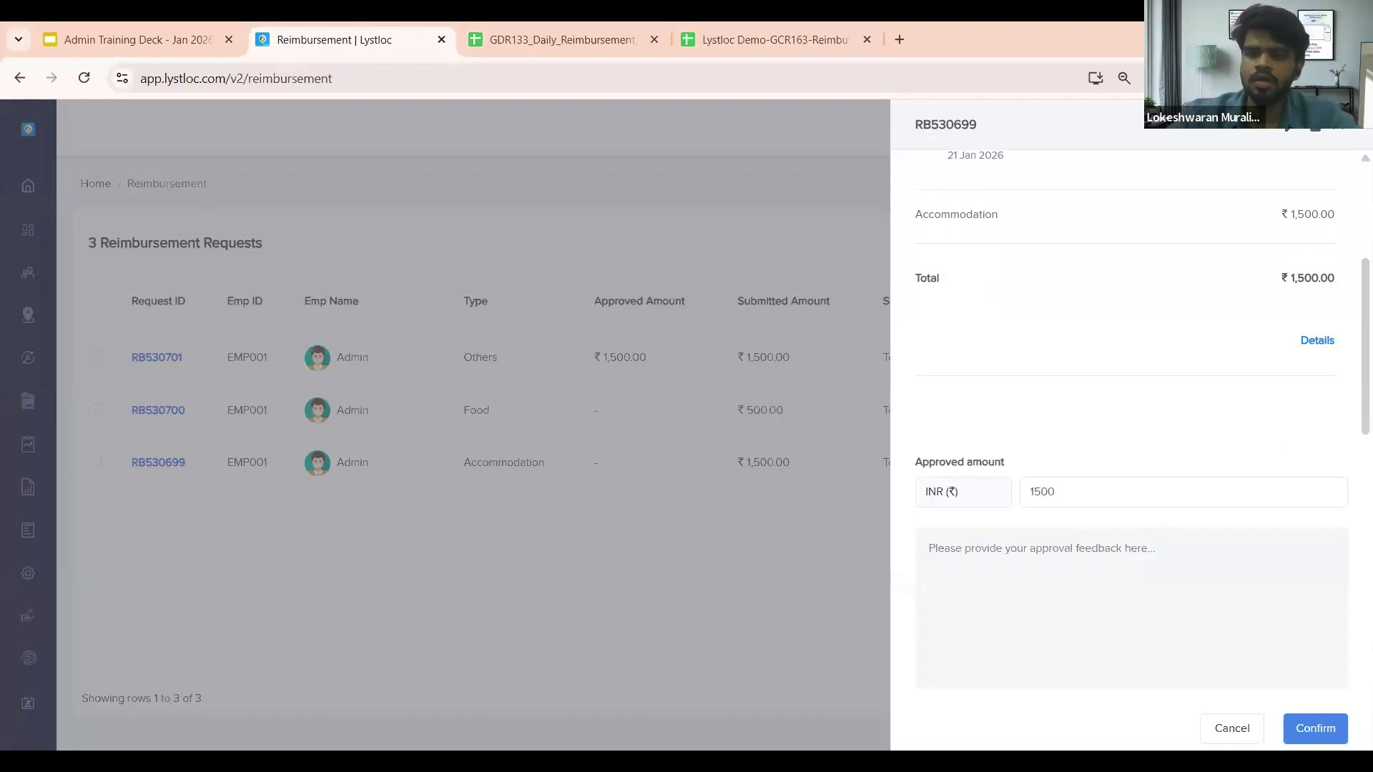
{"action": "type", "text": "Approved"}
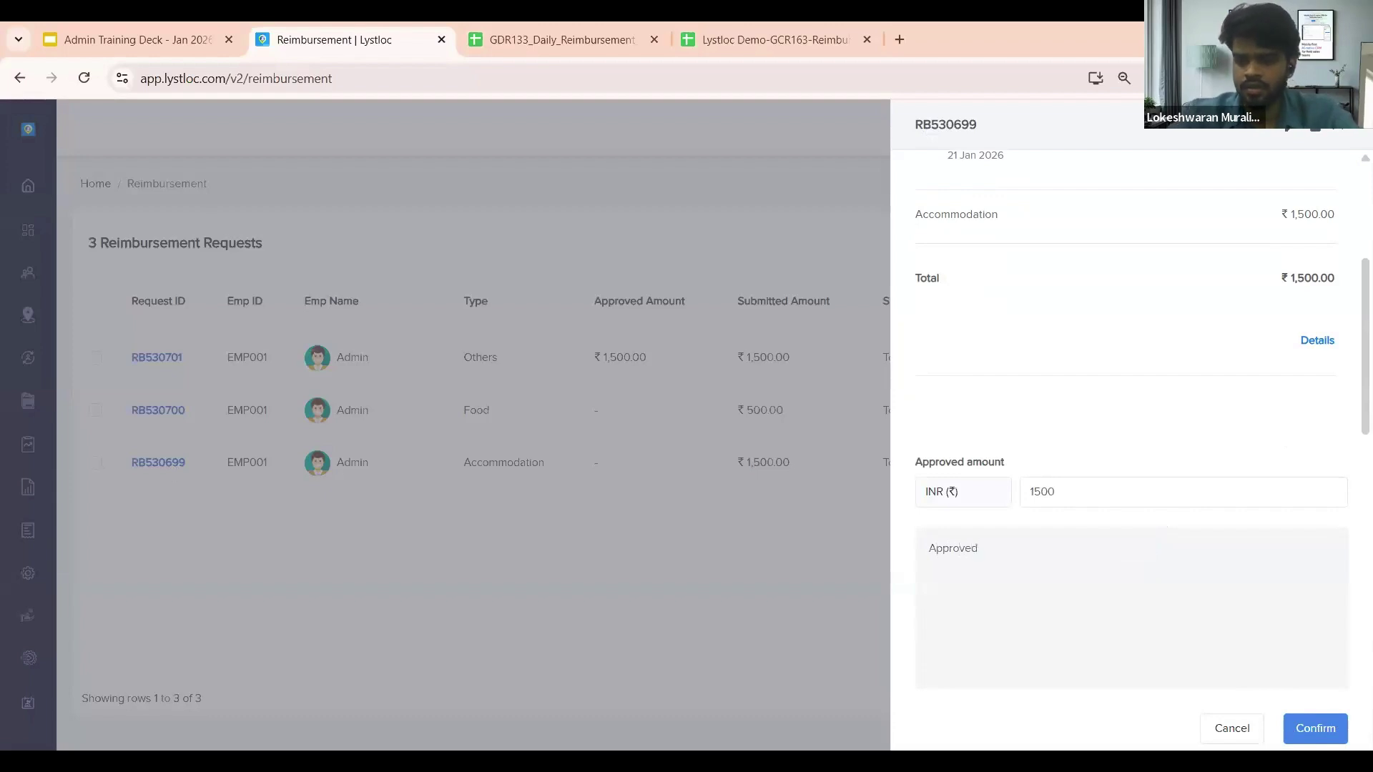
{"action": "left_click", "coordinate": [1316, 725]}
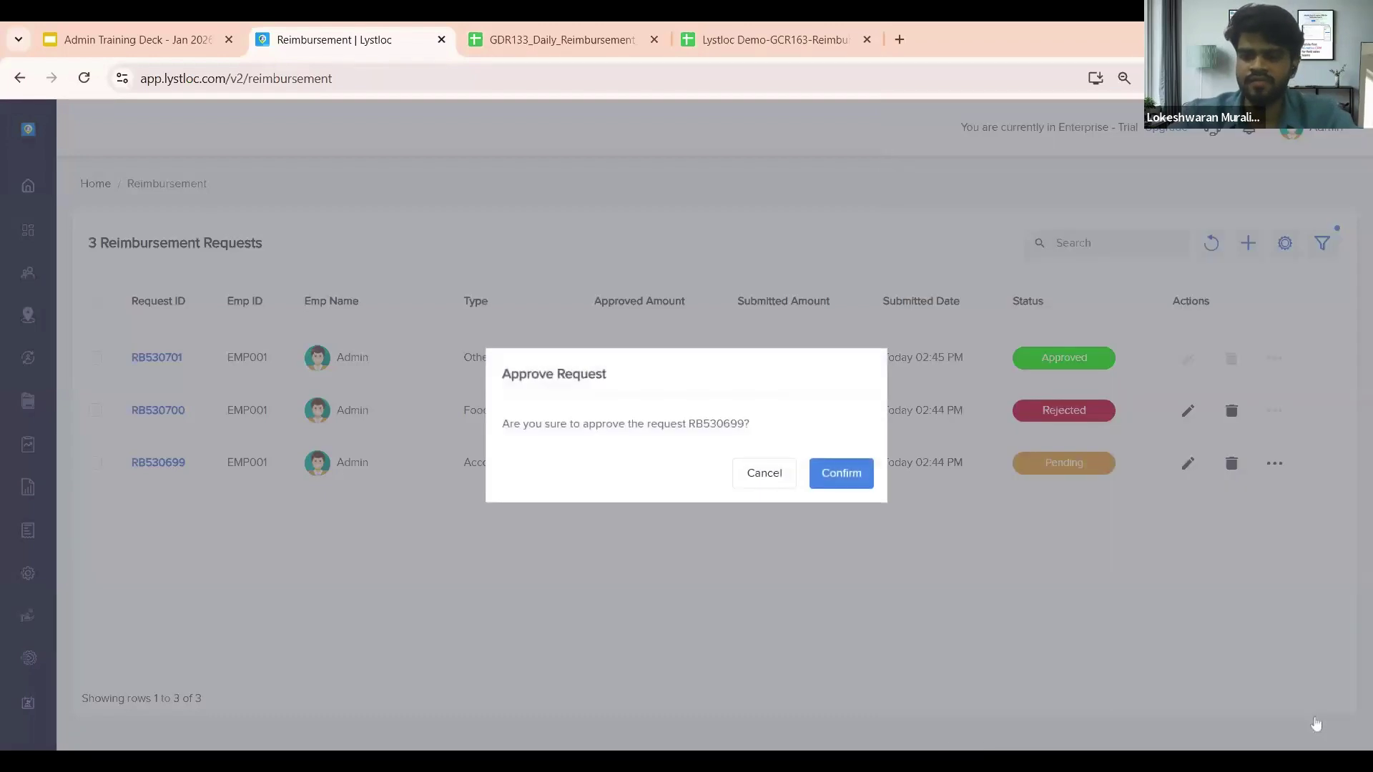
{"action": "left_click", "coordinate": [829, 475]}
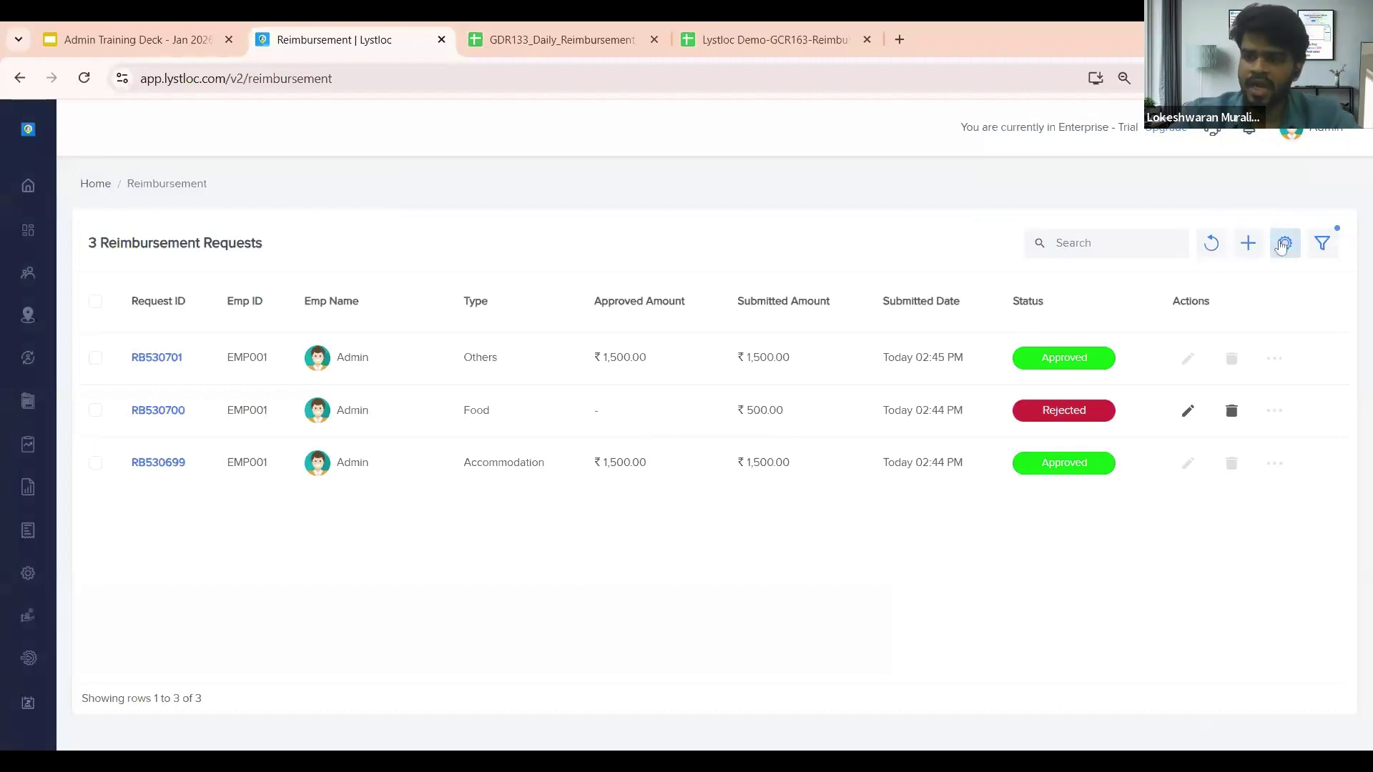
{"action": "left_click", "coordinate": [1286, 243]}
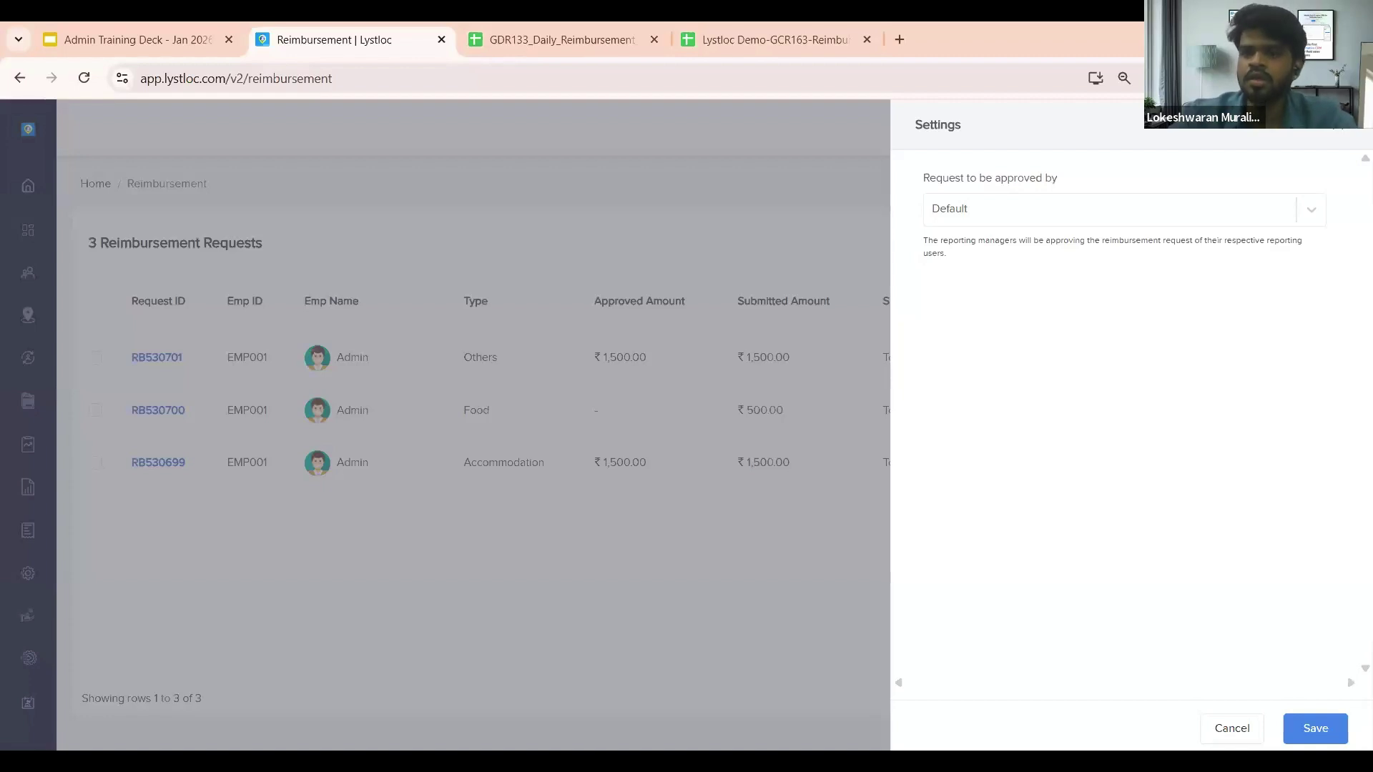
{"action": "left_click", "coordinate": [1334, 139]}
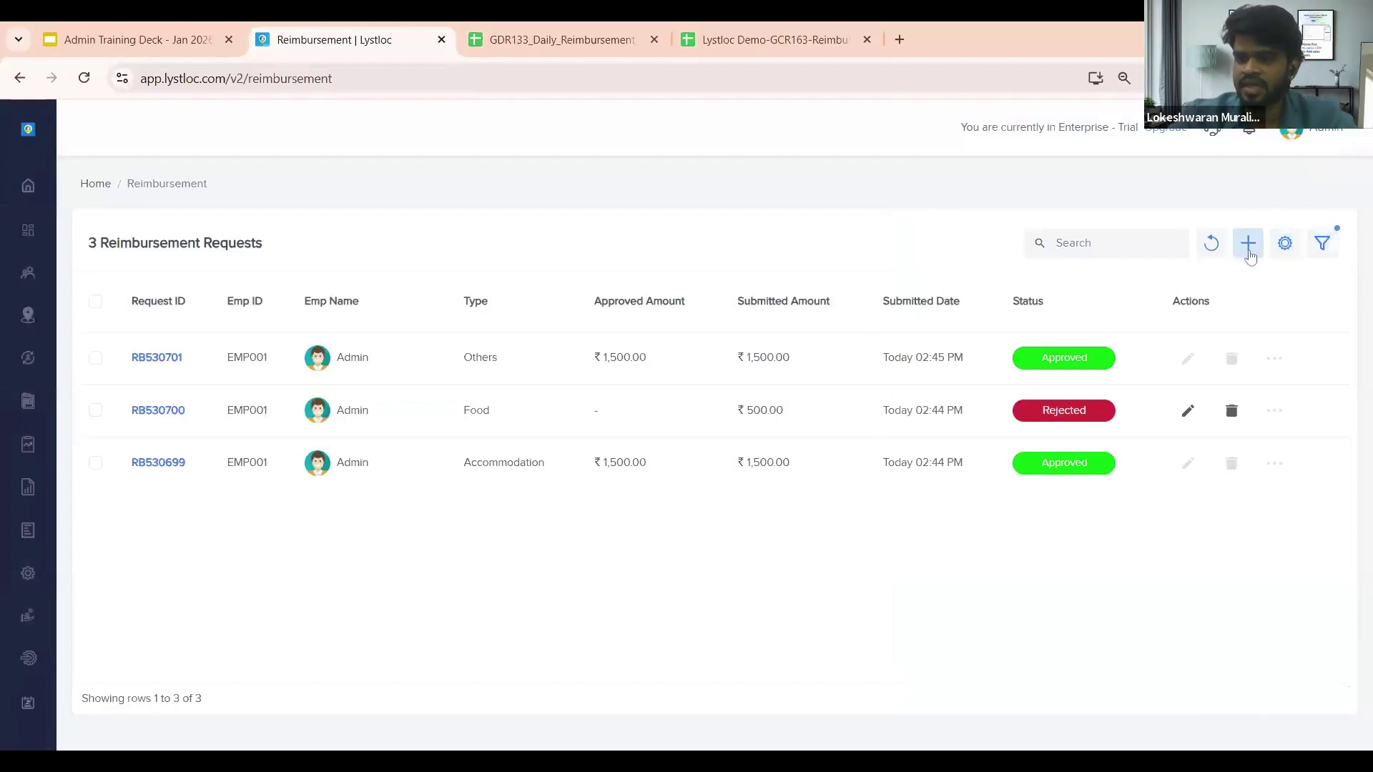
{"action": "left_click", "coordinate": [1285, 244]}
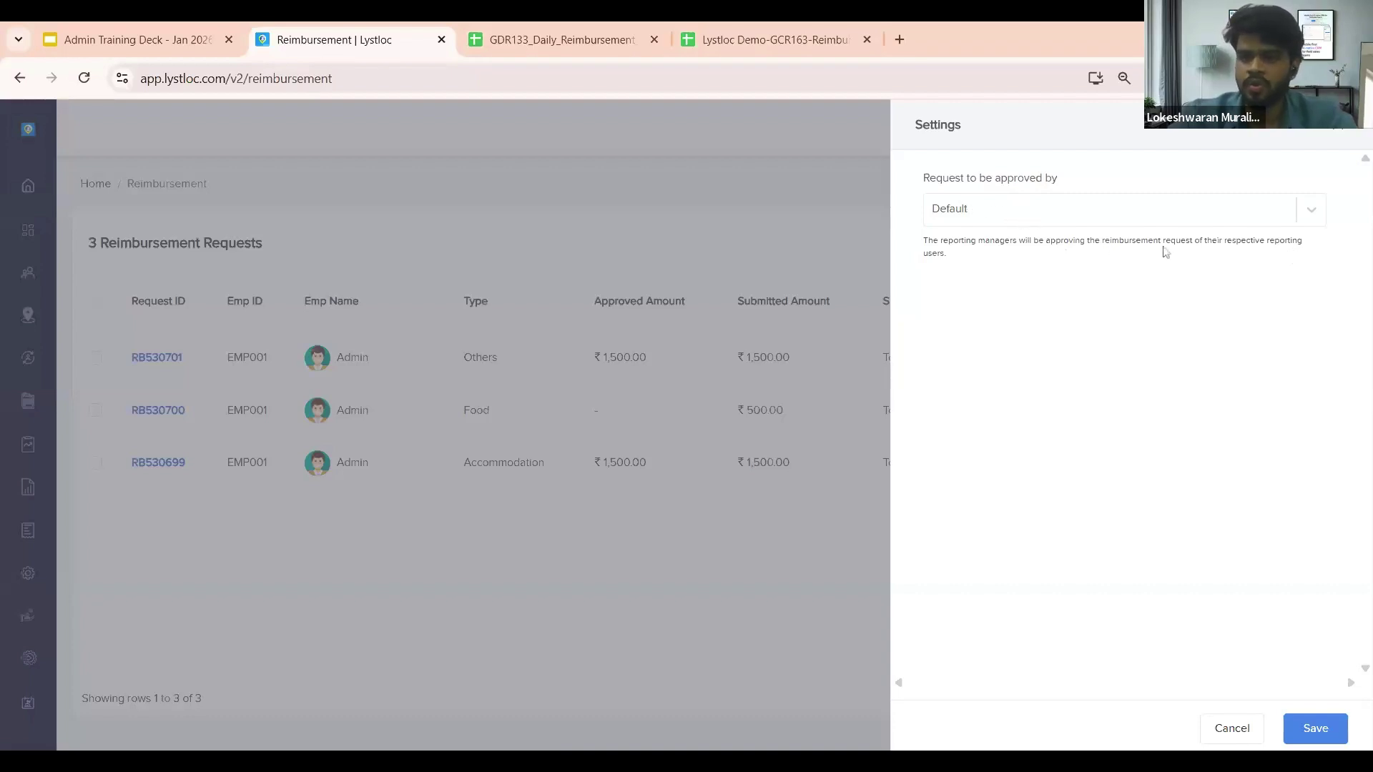
{"action": "left_click", "coordinate": [1058, 220]}
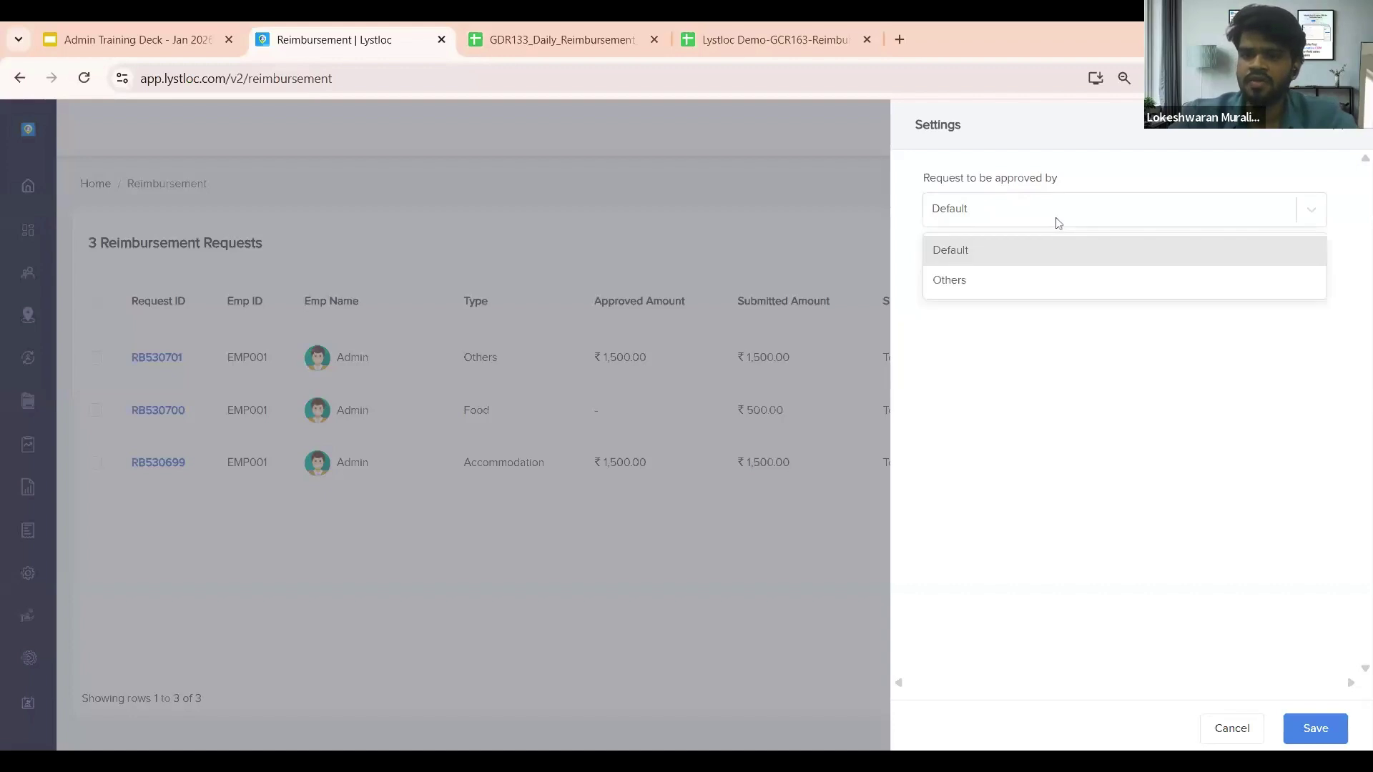
{"action": "left_click", "coordinate": [1000, 290]}
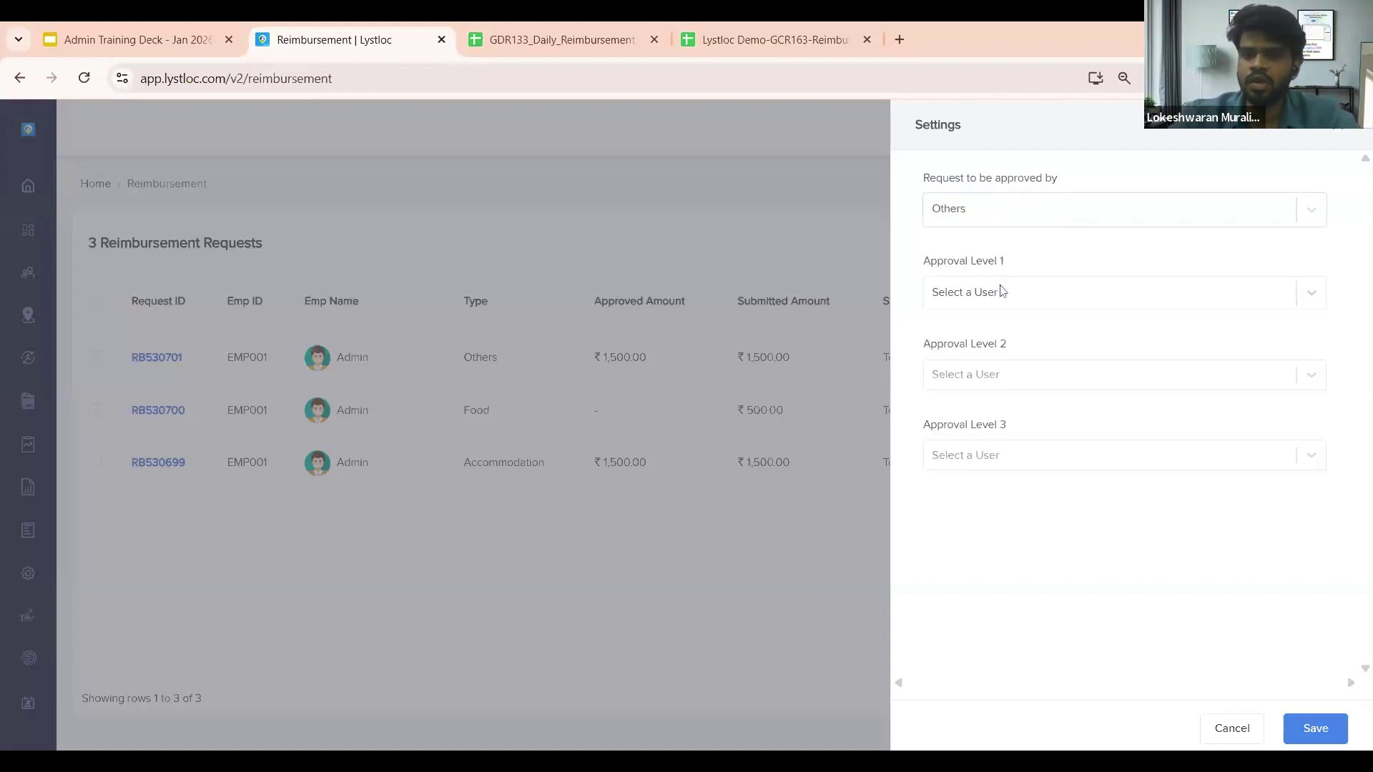
{"action": "left_click", "coordinate": [1006, 302]}
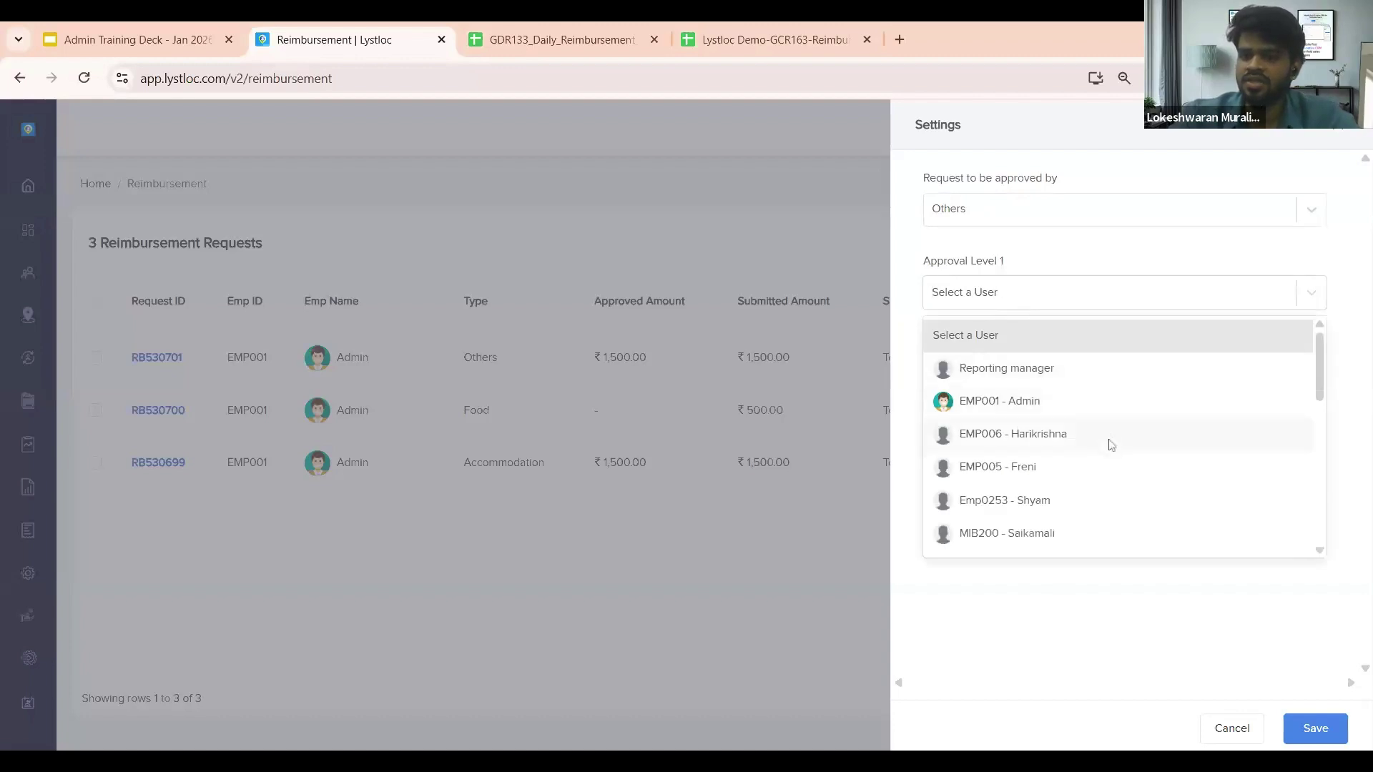
{"action": "left_click", "coordinate": [1030, 305]}
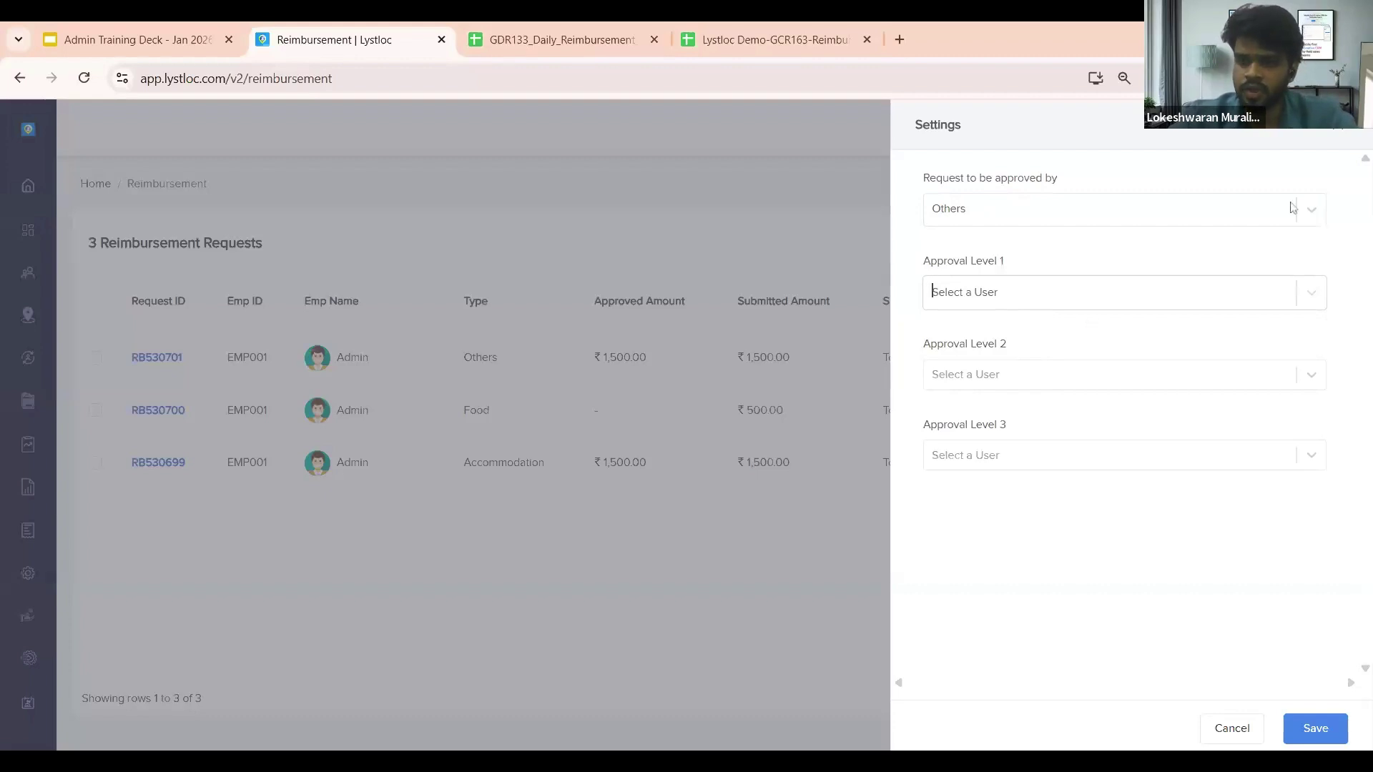
{"action": "left_click", "coordinate": [1348, 136]}
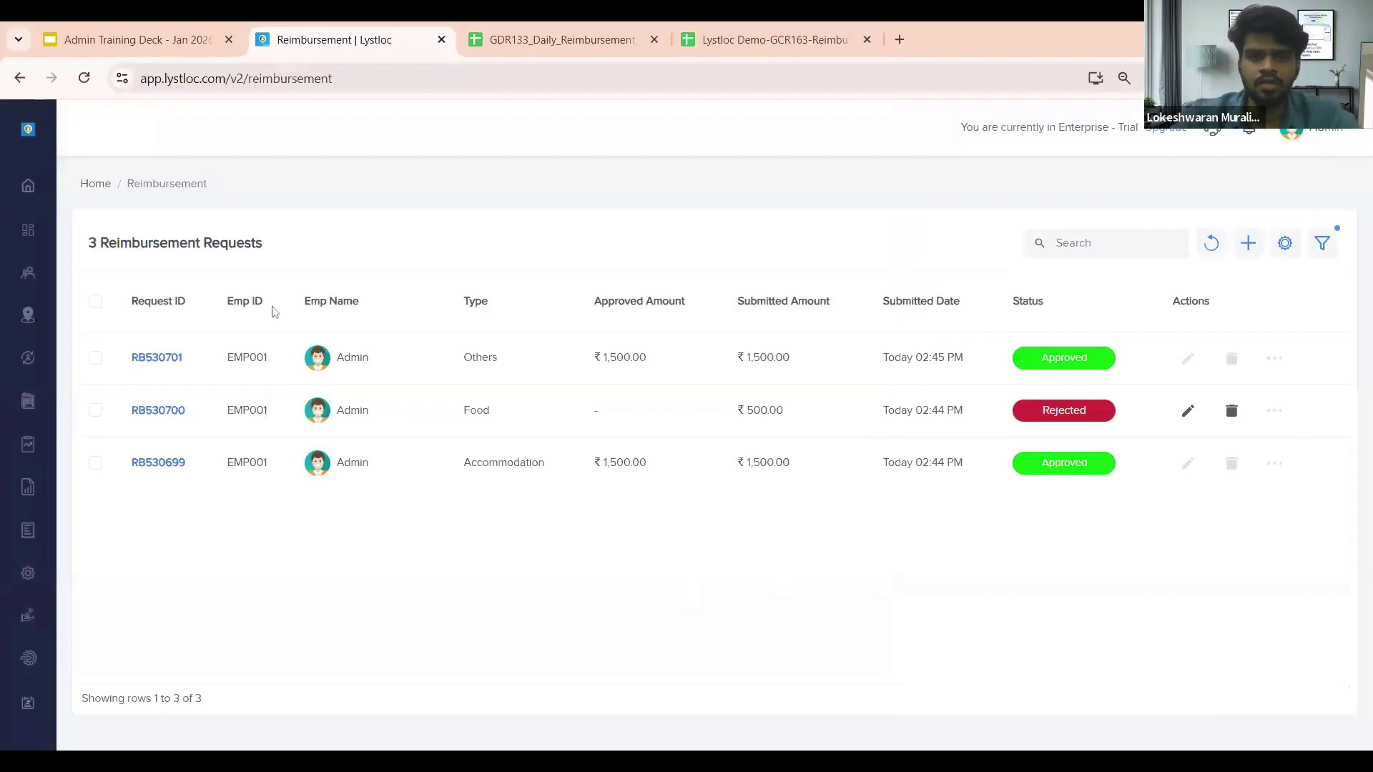
Step: Go from the home page to Settings > Company Settings
{"action": "left_click", "coordinate": [99, 187]}
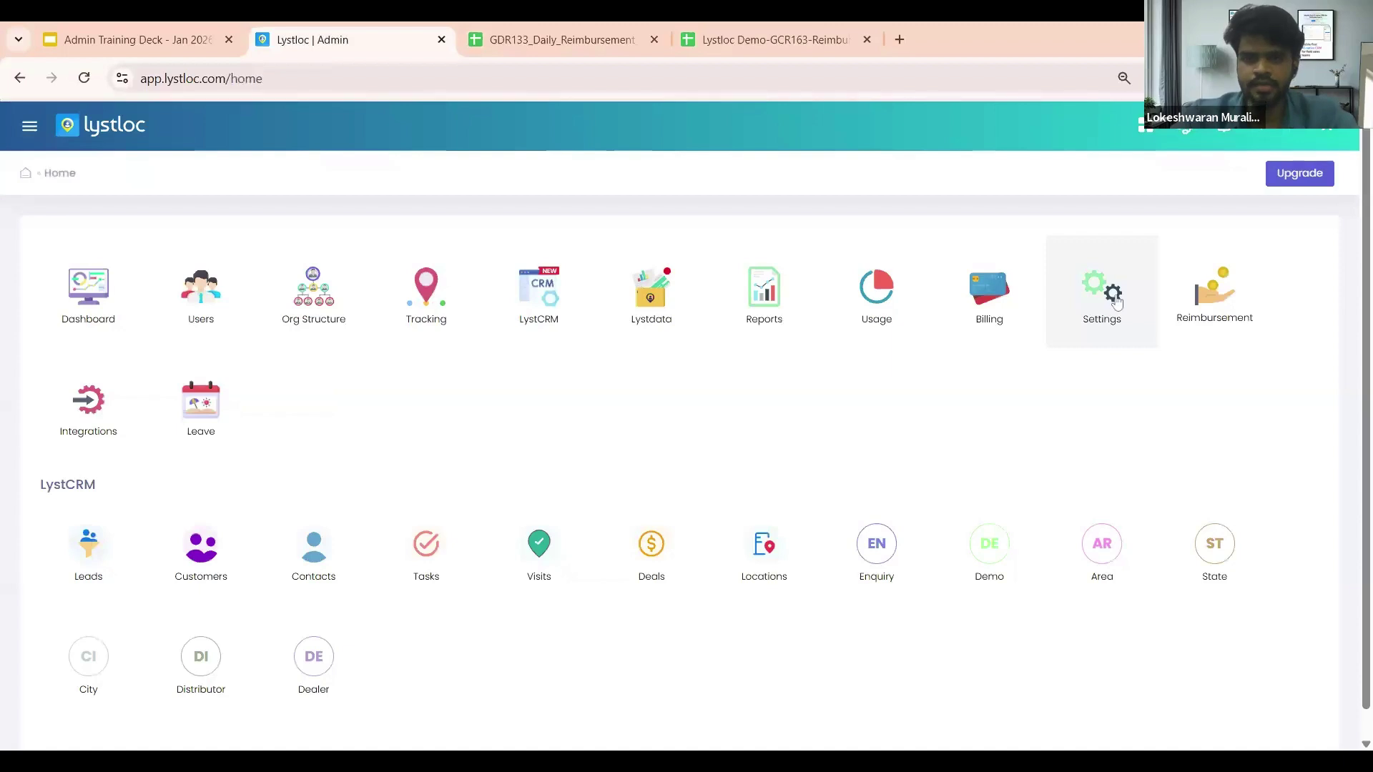
{"action": "left_click", "coordinate": [1117, 303]}
{"action": "left_click", "coordinate": [81, 301]}
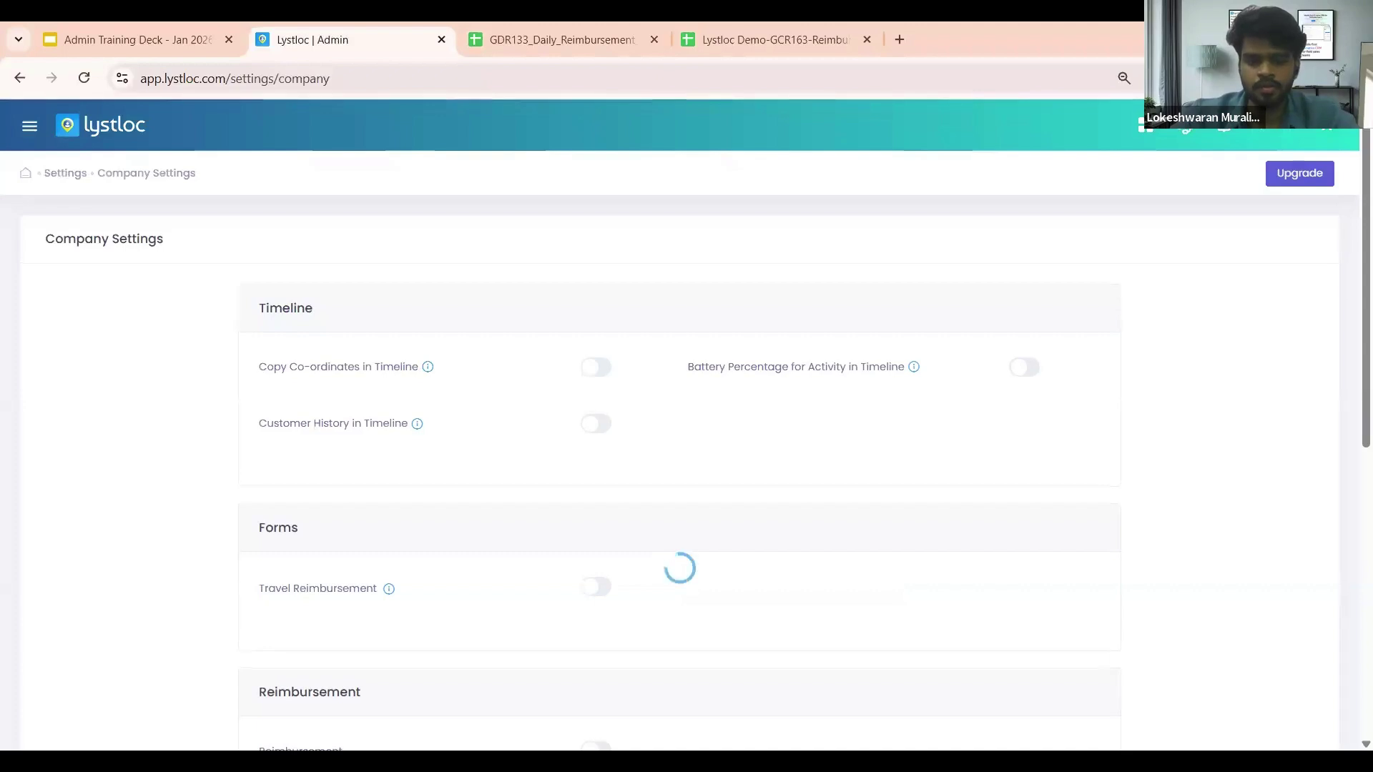
Step: Check the ₹/KM rates (Office Car 5, Personal Car 4, Bike 2, Others 2), then return to Settings
{"action": "scroll", "coordinate": [599, 409], "scroll_direction": "down", "scroll_amount": 1}
{"action": "scroll", "coordinate": [592, 647], "scroll_direction": "down", "scroll_amount": 1}
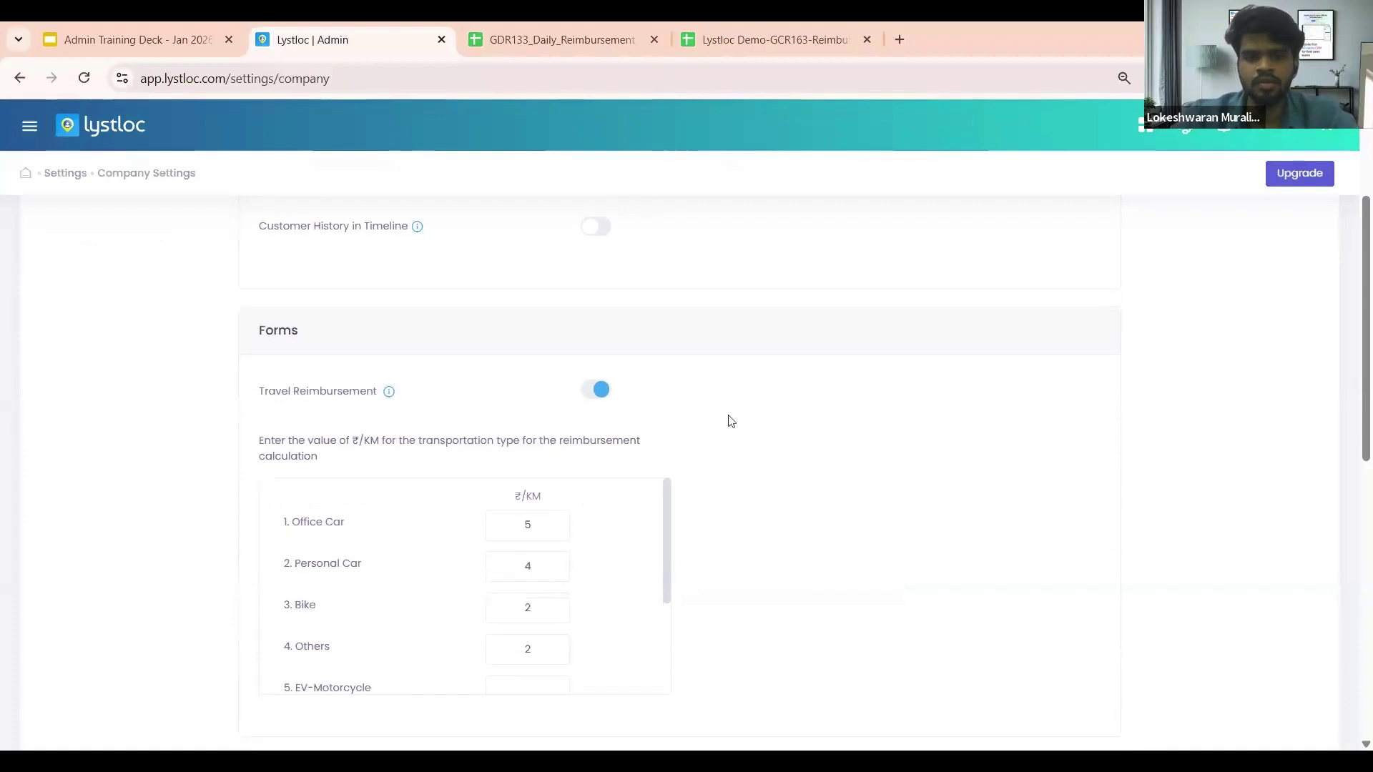
{"action": "scroll", "coordinate": [728, 420], "scroll_direction": "down", "scroll_amount": 1}
{"action": "scroll", "coordinate": [398, 509], "scroll_direction": "down", "scroll_amount": 1}
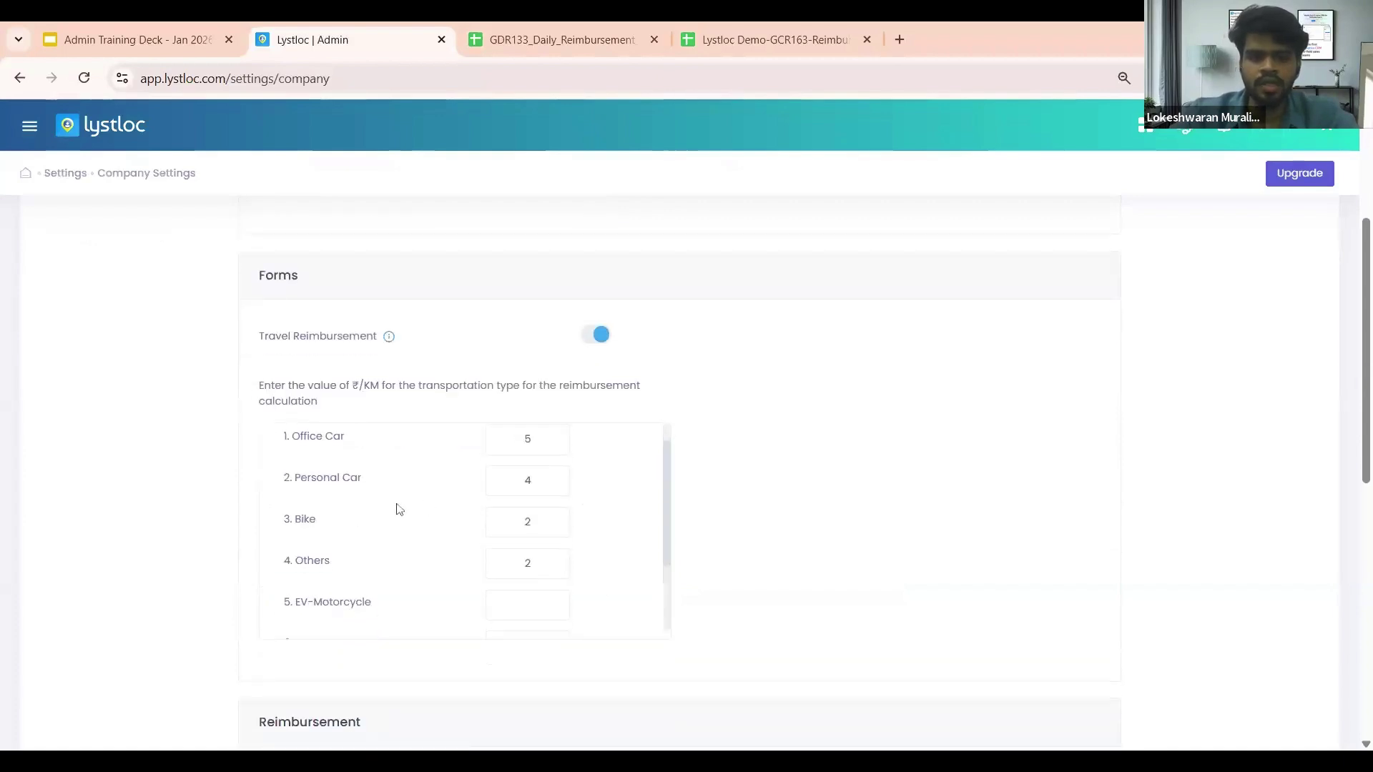
{"action": "scroll", "coordinate": [465, 533], "scroll_direction": "up", "scroll_amount": 1}
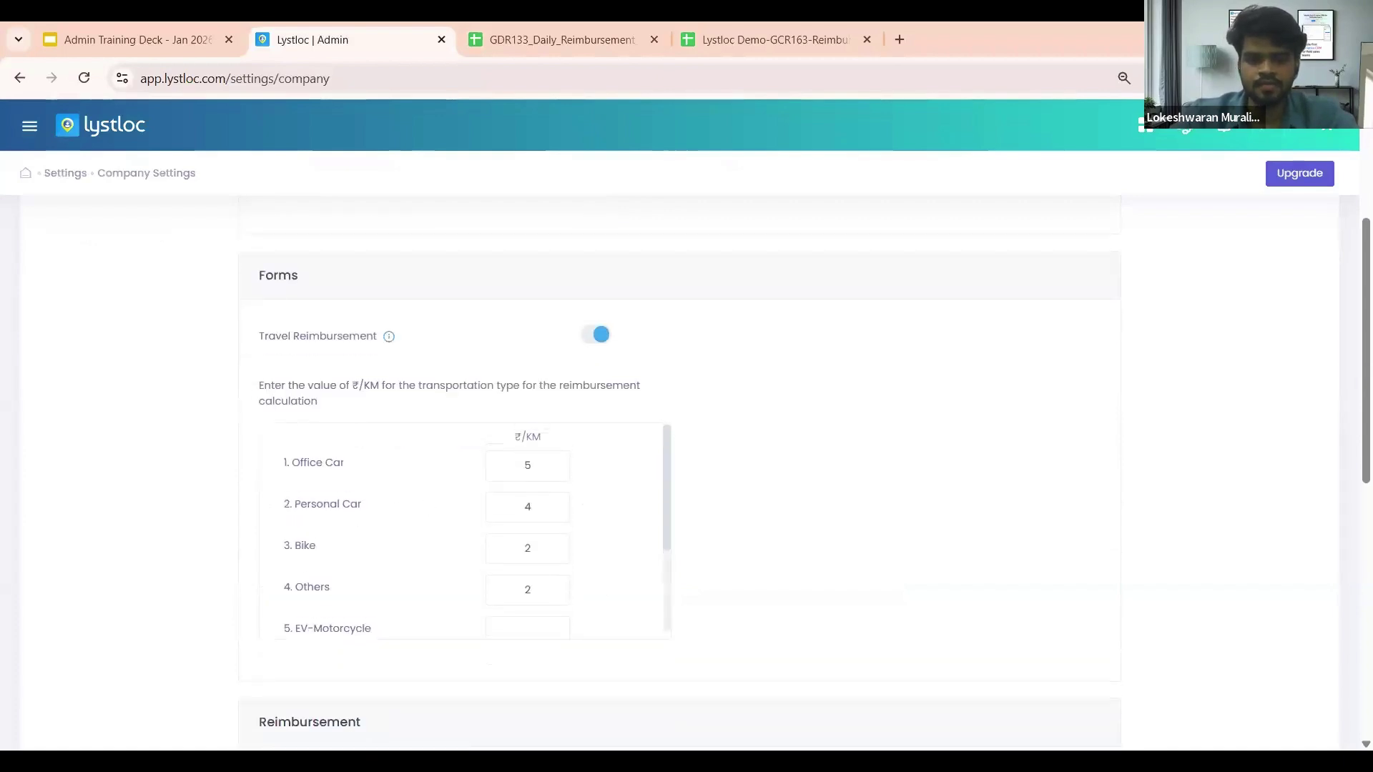
{"action": "scroll", "coordinate": [407, 513], "scroll_direction": "down", "scroll_amount": 1}
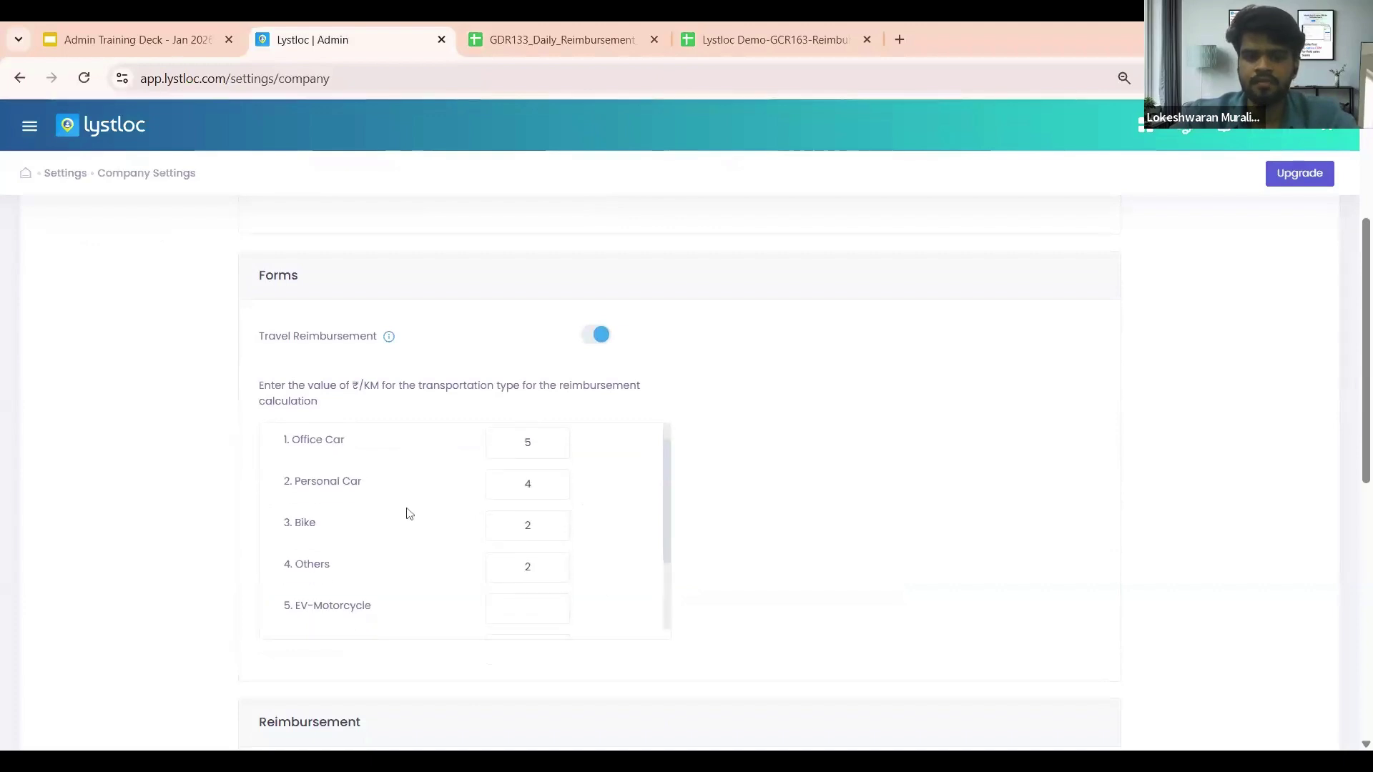
{"action": "scroll", "coordinate": [465, 529], "scroll_direction": "down", "scroll_amount": 2}
{"action": "scroll", "coordinate": [660, 499], "scroll_direction": "up", "scroll_amount": 4}
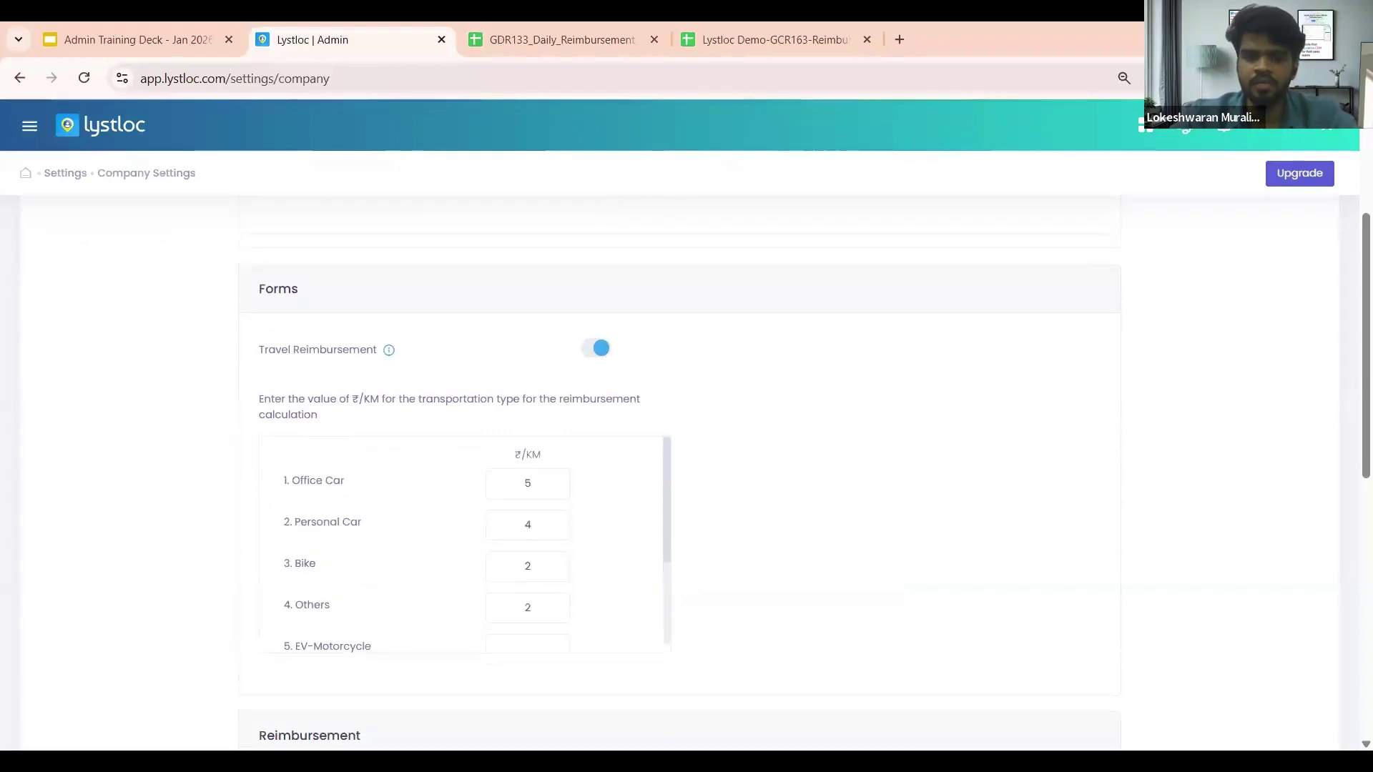
{"action": "scroll", "coordinate": [600, 519], "scroll_direction": "down", "scroll_amount": 2}
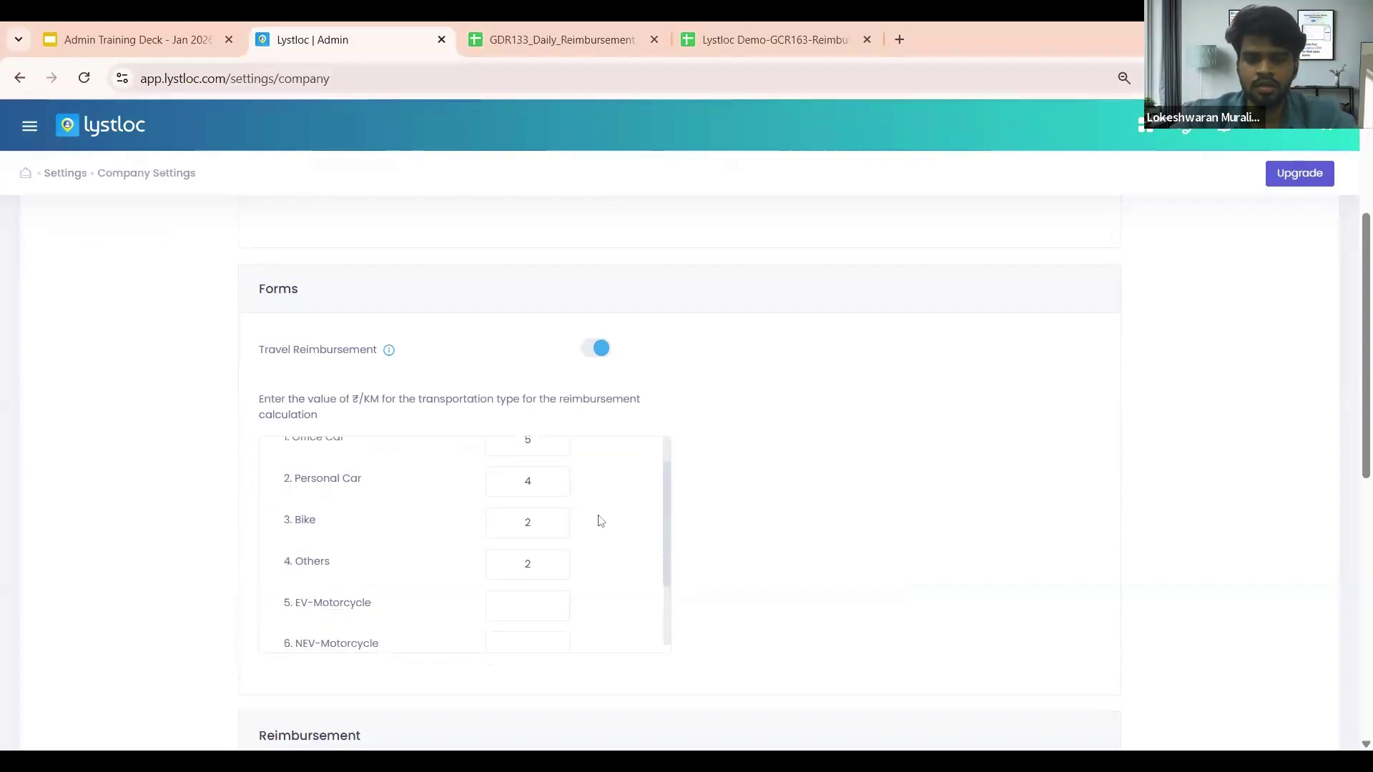
{"action": "scroll", "coordinate": [601, 521], "scroll_direction": "down", "scroll_amount": 4}
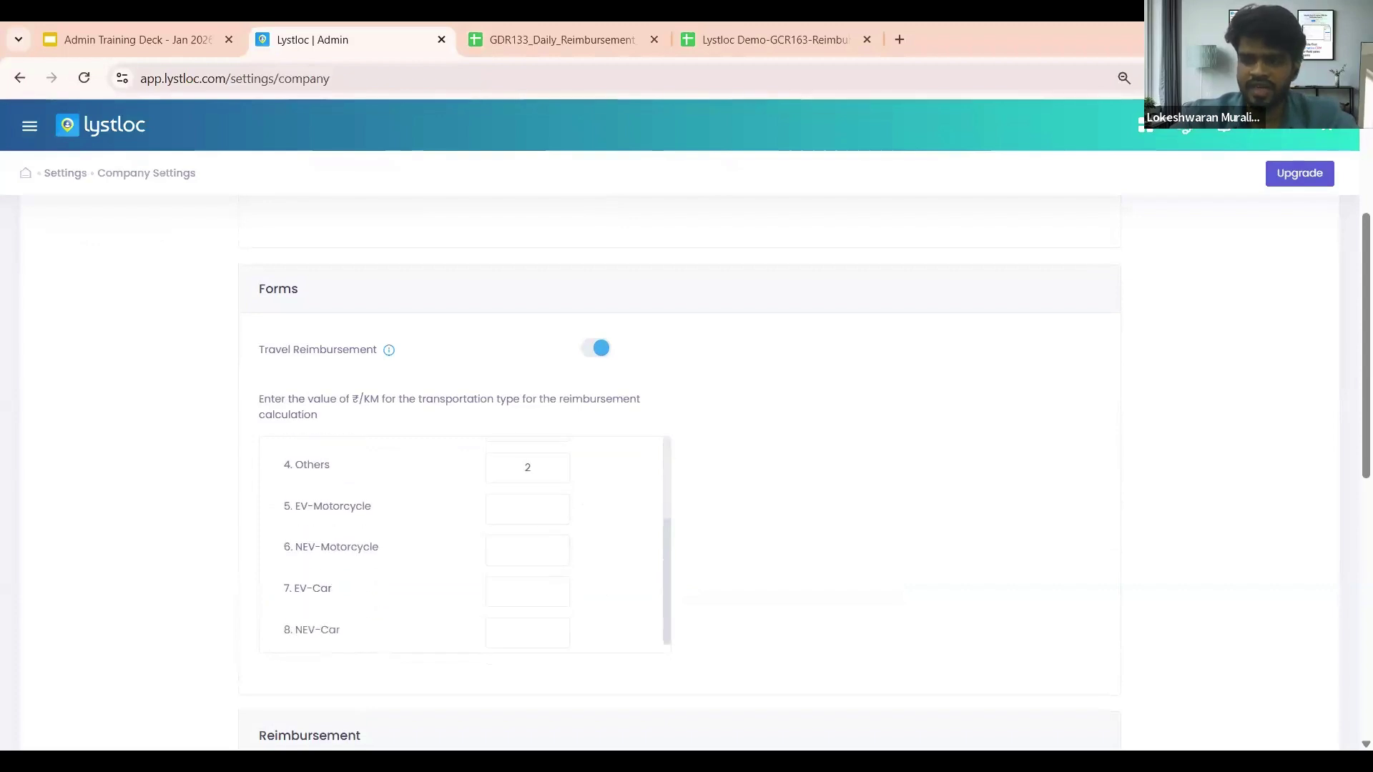
{"action": "scroll", "coordinate": [601, 521], "scroll_direction": "up", "scroll_amount": 4}
{"action": "scroll", "coordinate": [643, 520], "scroll_direction": "up", "scroll_amount": 1}
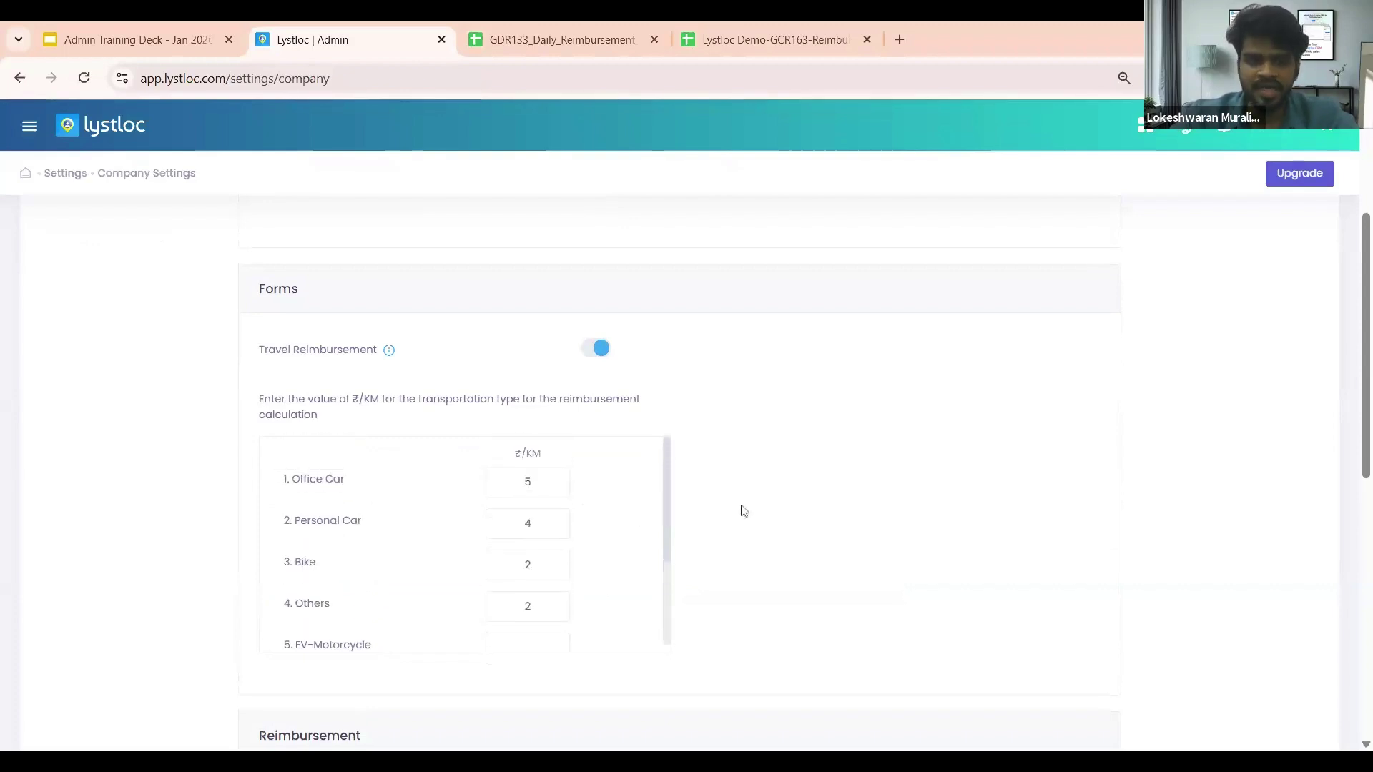
{"action": "left_click", "coordinate": [66, 175]}
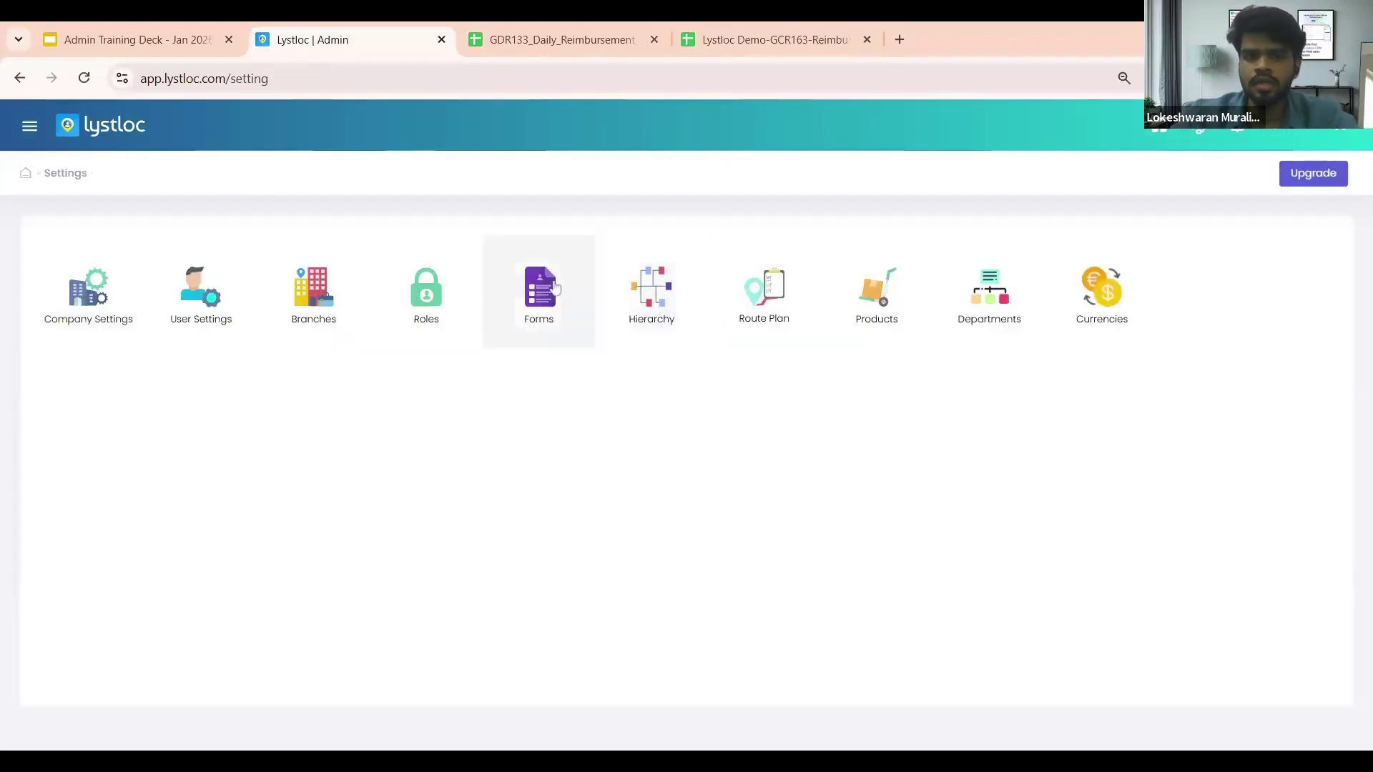
Step: Create a new custom form named 'Log in'
{"action": "left_click", "coordinate": [555, 287]}
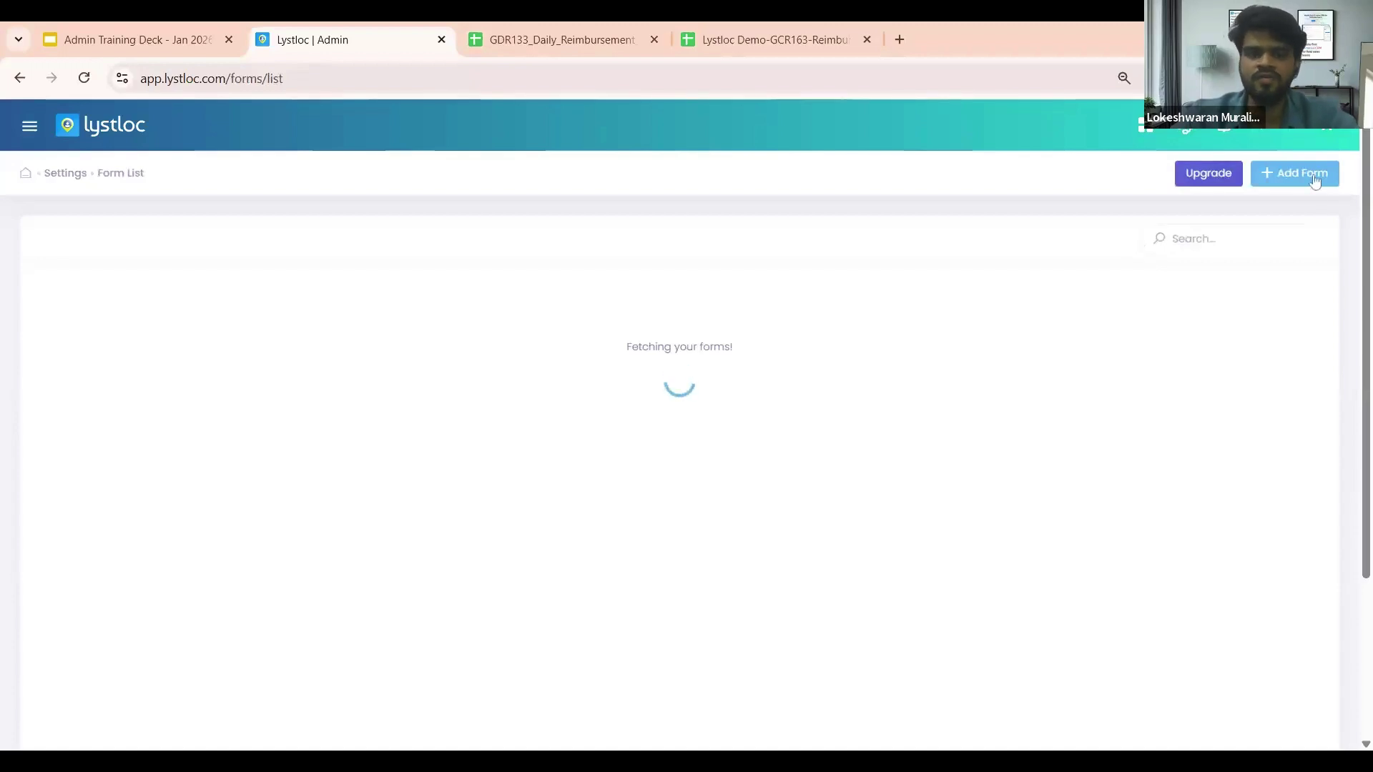
{"action": "left_click", "coordinate": [1314, 179]}
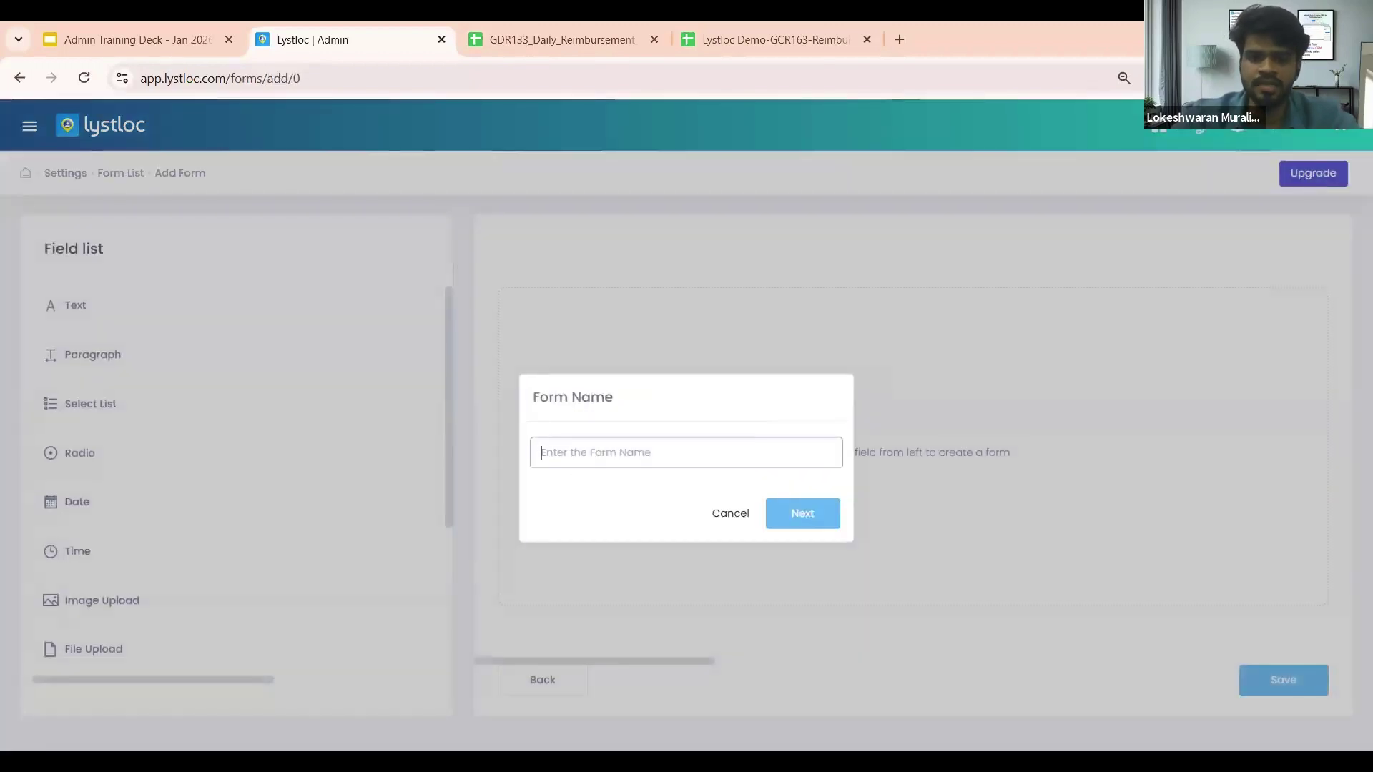
{"action": "type", "text": "Log in"}
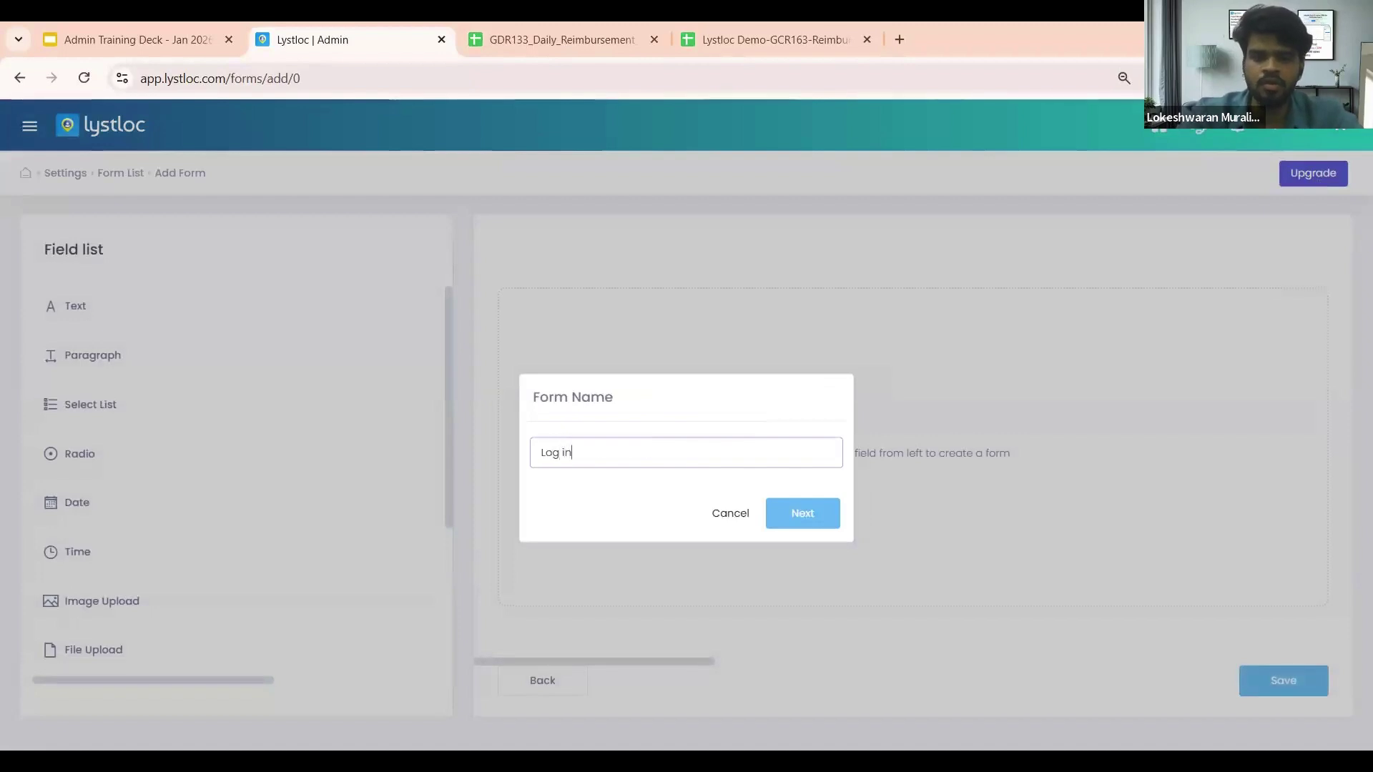
{"action": "left_click", "coordinate": [794, 514]}
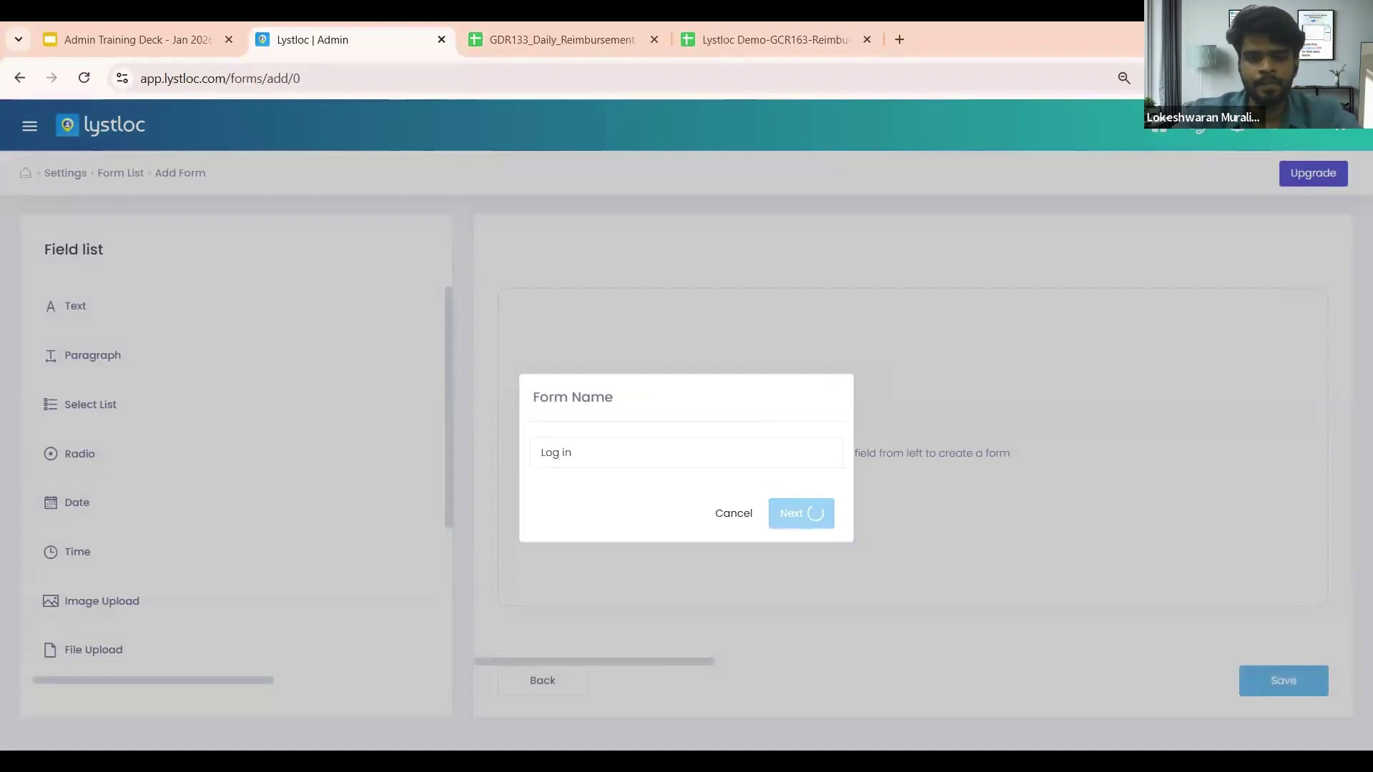
Step: Add a Transport Type field to the Log in form
{"action": "scroll", "coordinate": [232, 482], "scroll_direction": "down", "scroll_amount": 3}
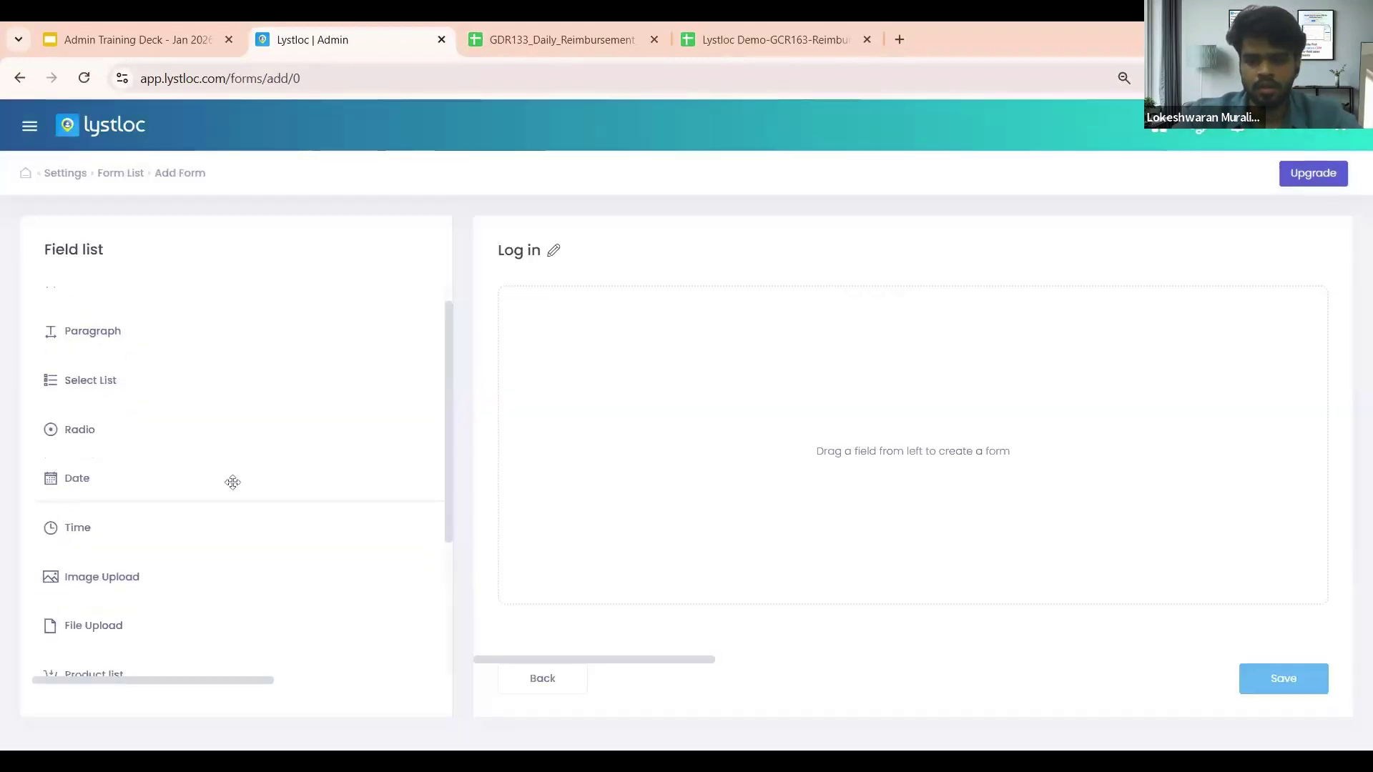
{"action": "scroll", "coordinate": [232, 482], "scroll_direction": "down", "scroll_amount": 1}
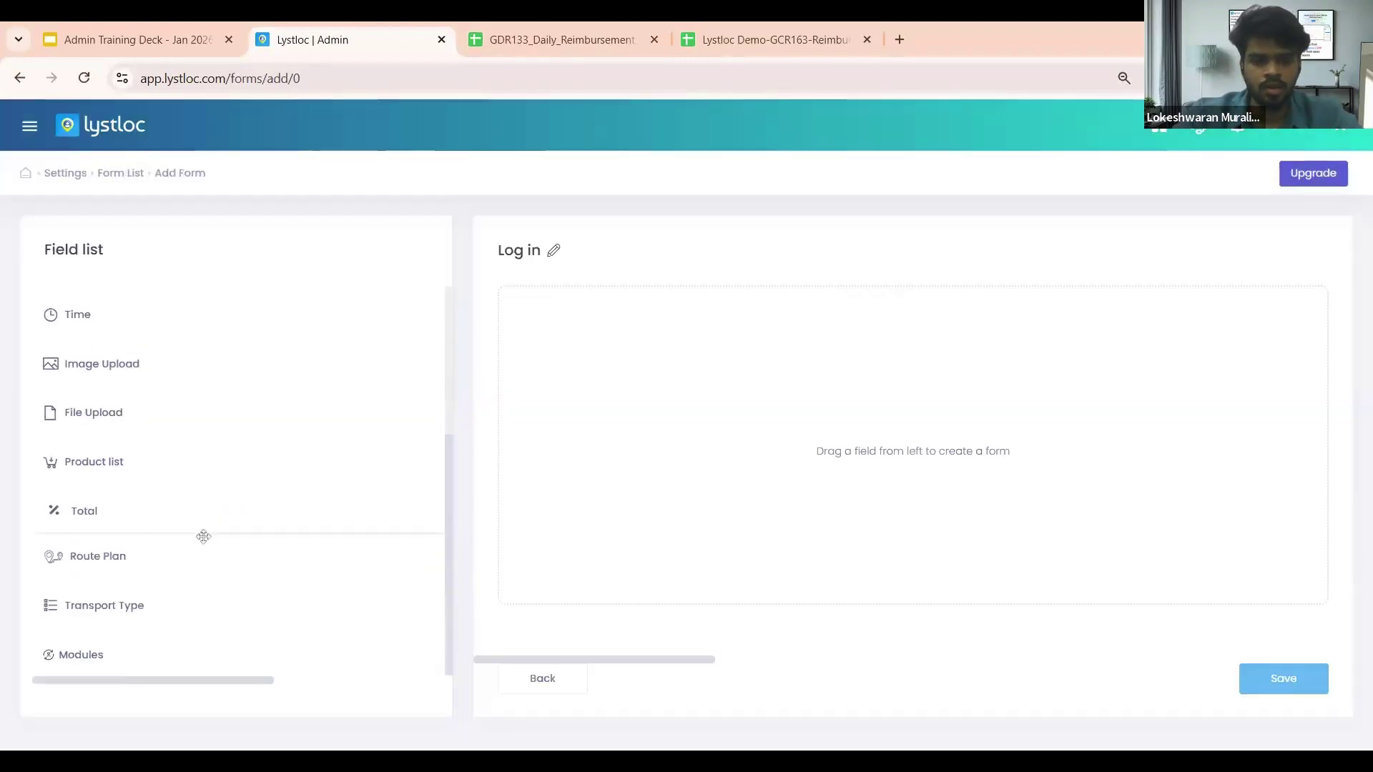
{"action": "left_click_drag", "start_coordinate": [156, 610], "coordinate": [653, 316]}
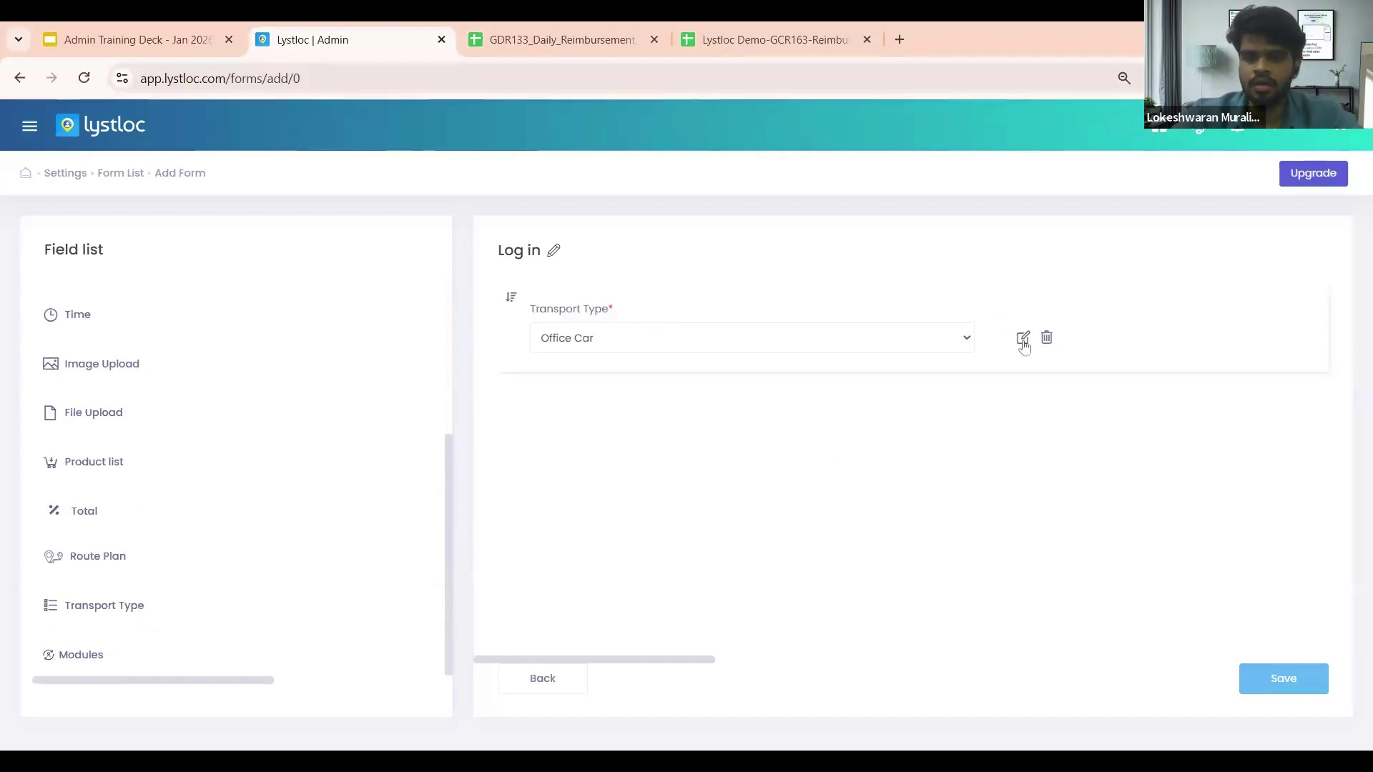
Step: Allow Office Car, Personal Car and Bike as Transport Type options and save the form
{"action": "left_click", "coordinate": [1023, 337]}
{"action": "scroll", "coordinate": [781, 506], "scroll_direction": "down", "scroll_amount": 4}
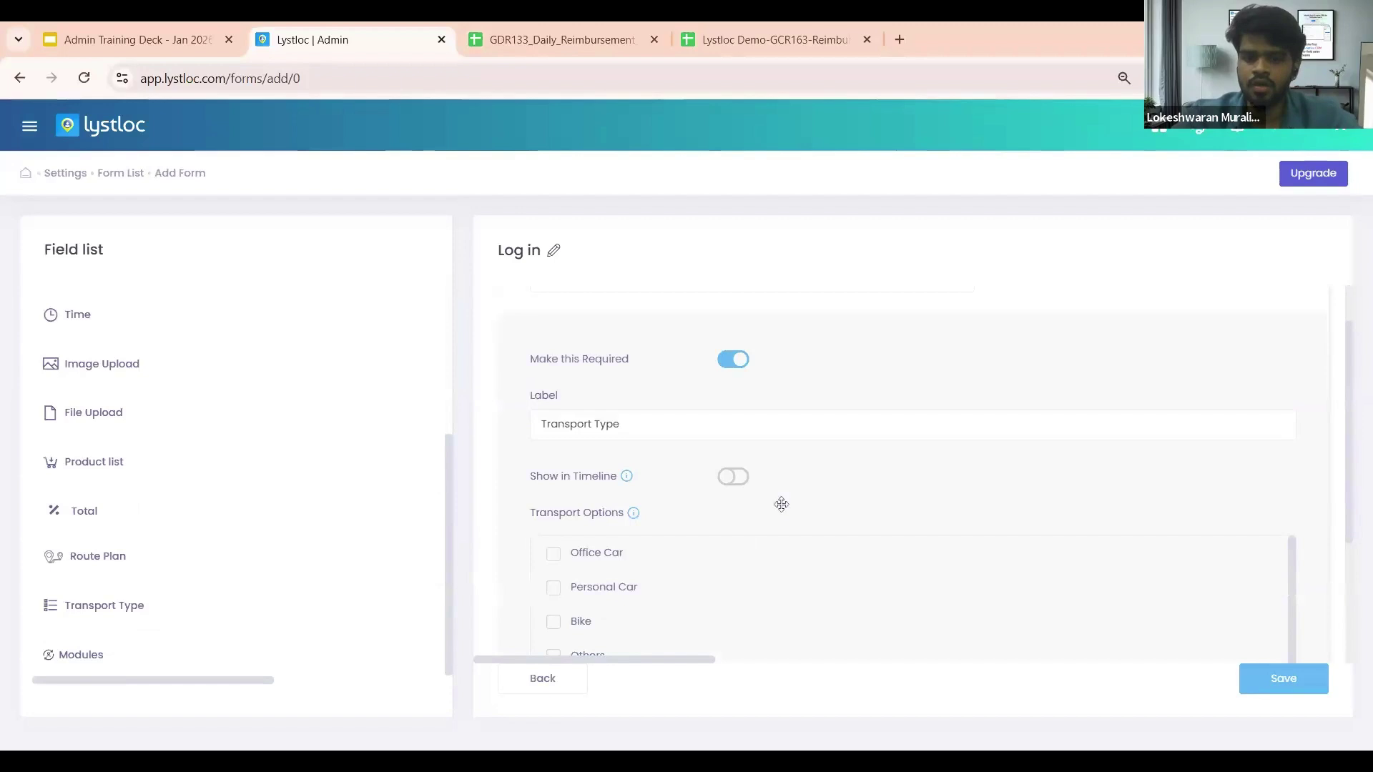
{"action": "scroll", "coordinate": [565, 544], "scroll_direction": "up", "scroll_amount": 1}
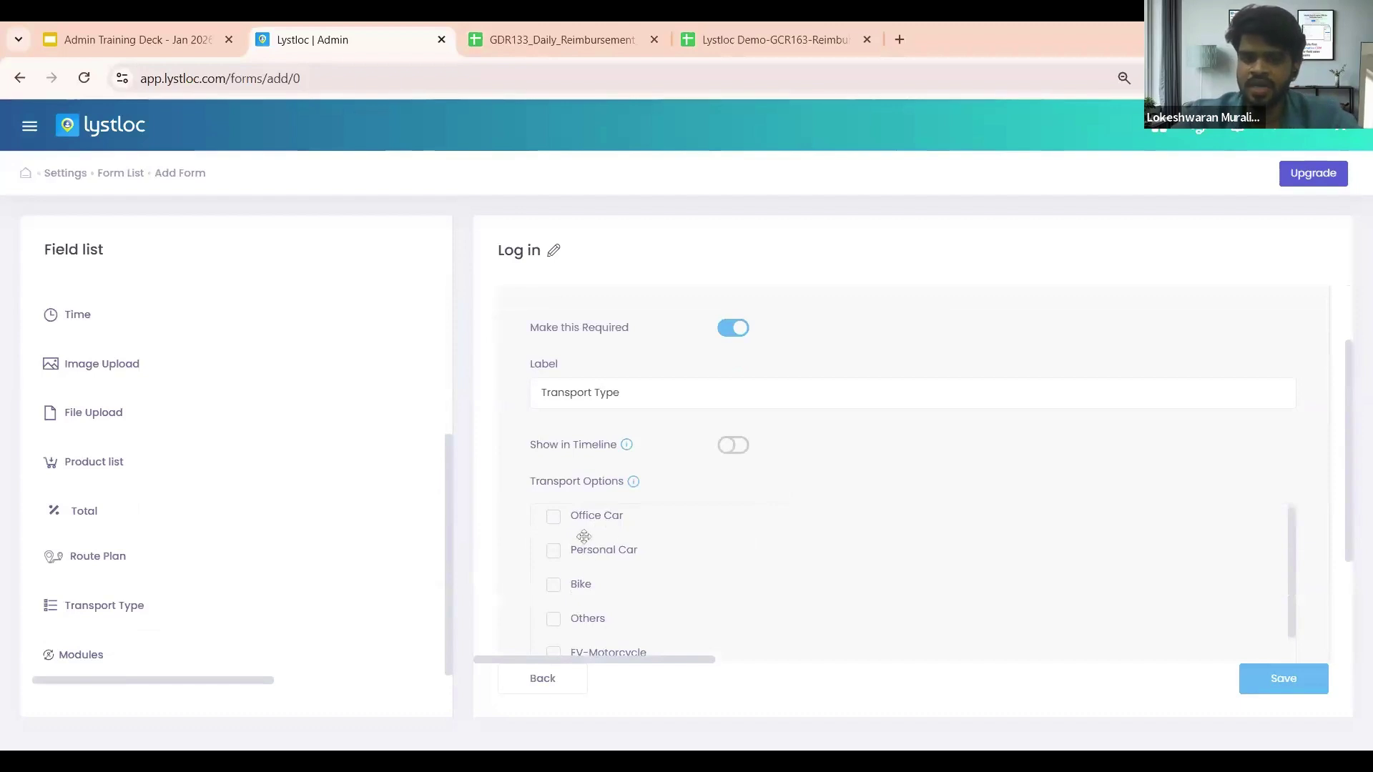
{"action": "scroll", "coordinate": [642, 546], "scroll_direction": "down", "scroll_amount": 2}
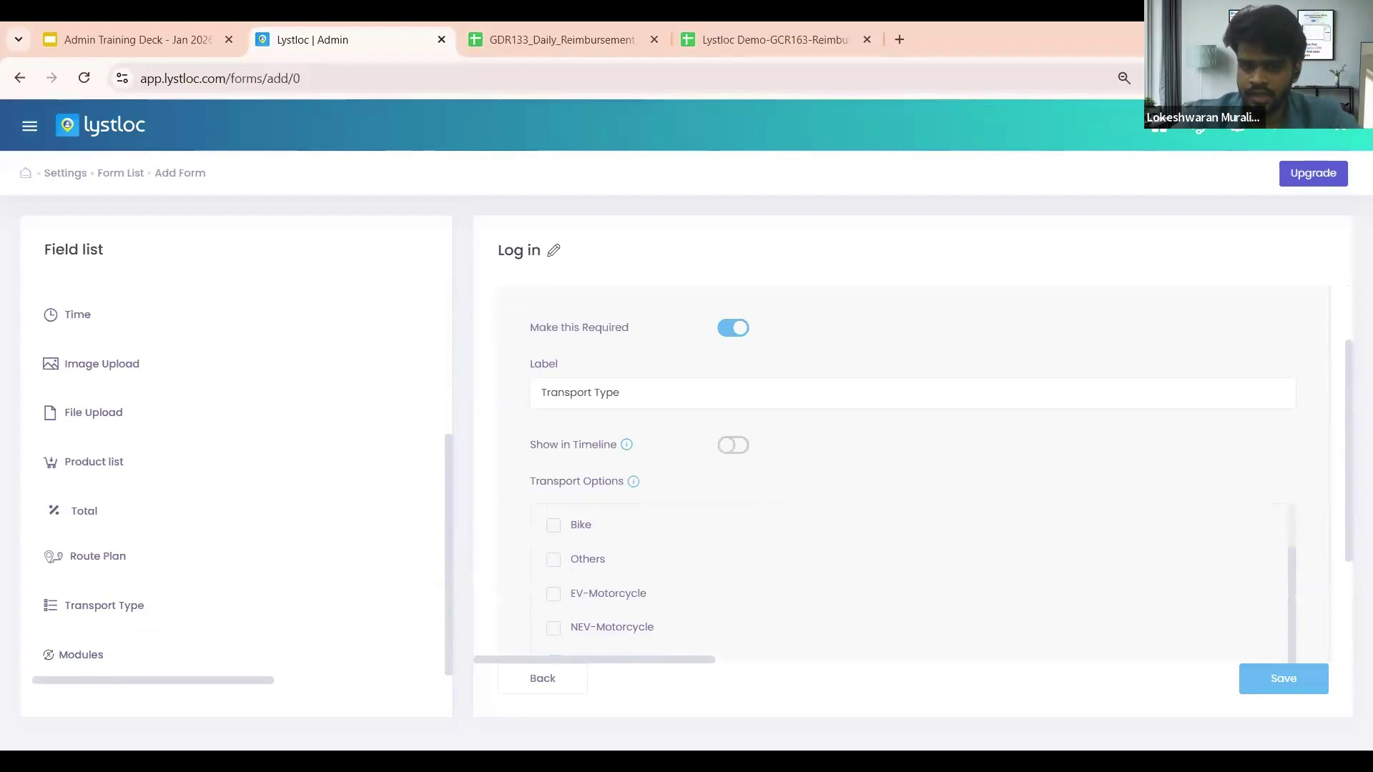
{"action": "scroll", "coordinate": [640, 548], "scroll_direction": "up", "scroll_amount": 2}
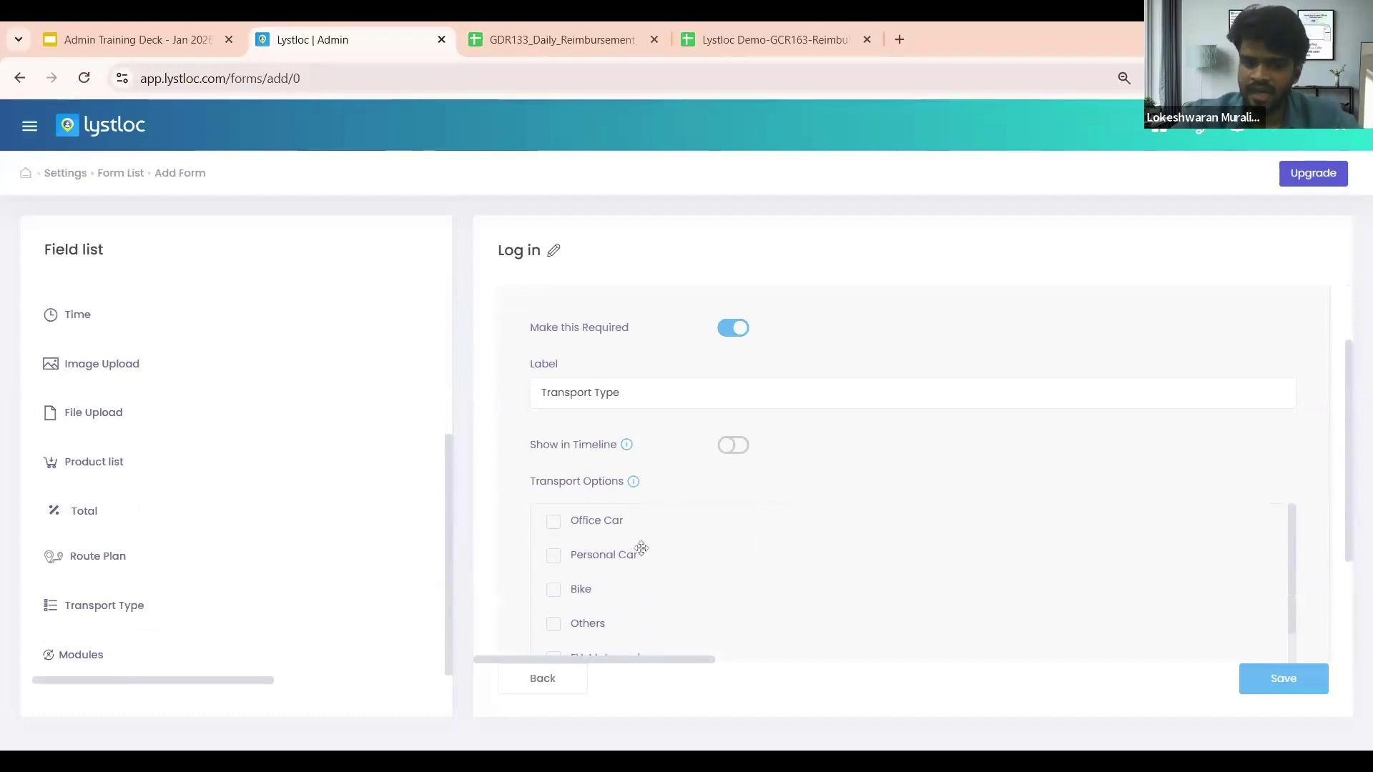
{"action": "scroll", "coordinate": [662, 486], "scroll_direction": "down", "scroll_amount": 1}
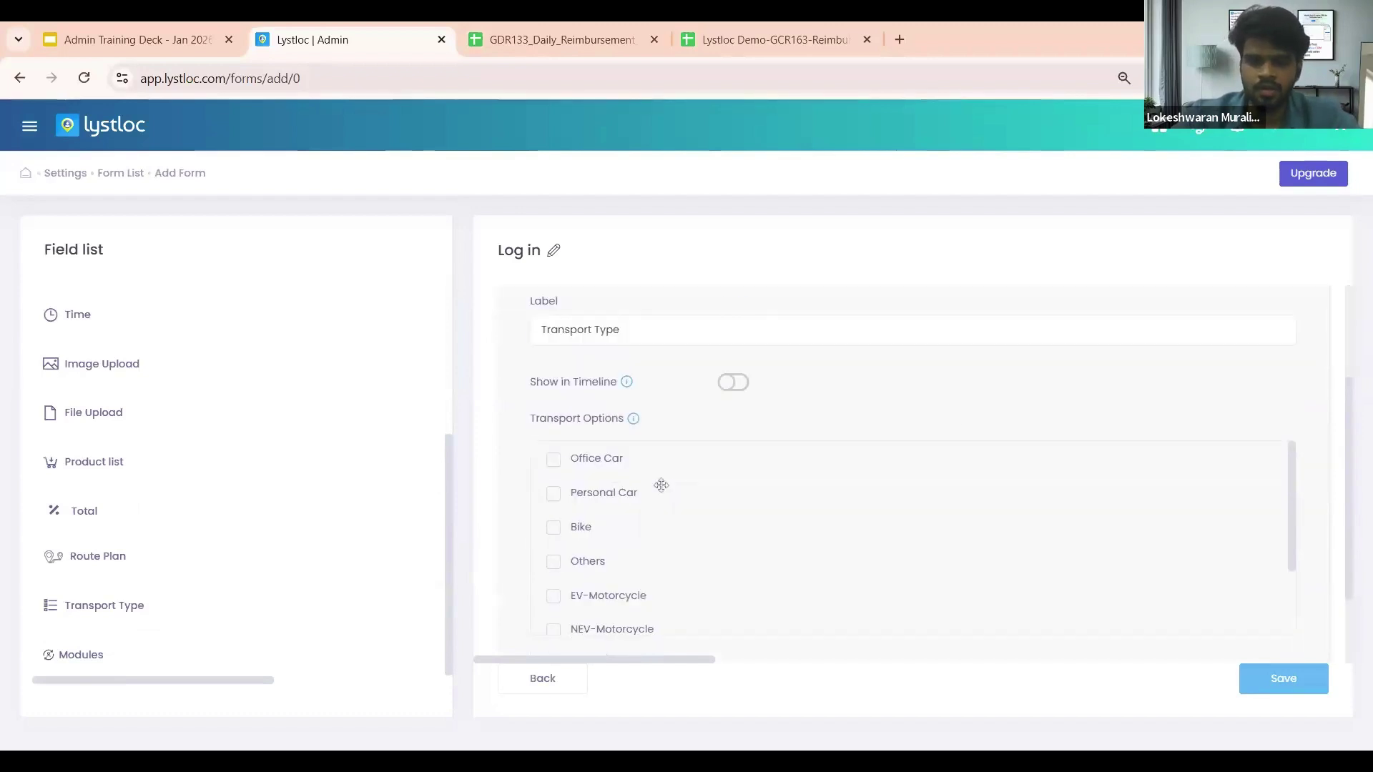
{"action": "left_click", "coordinate": [556, 459]}
{"action": "left_click", "coordinate": [555, 494]}
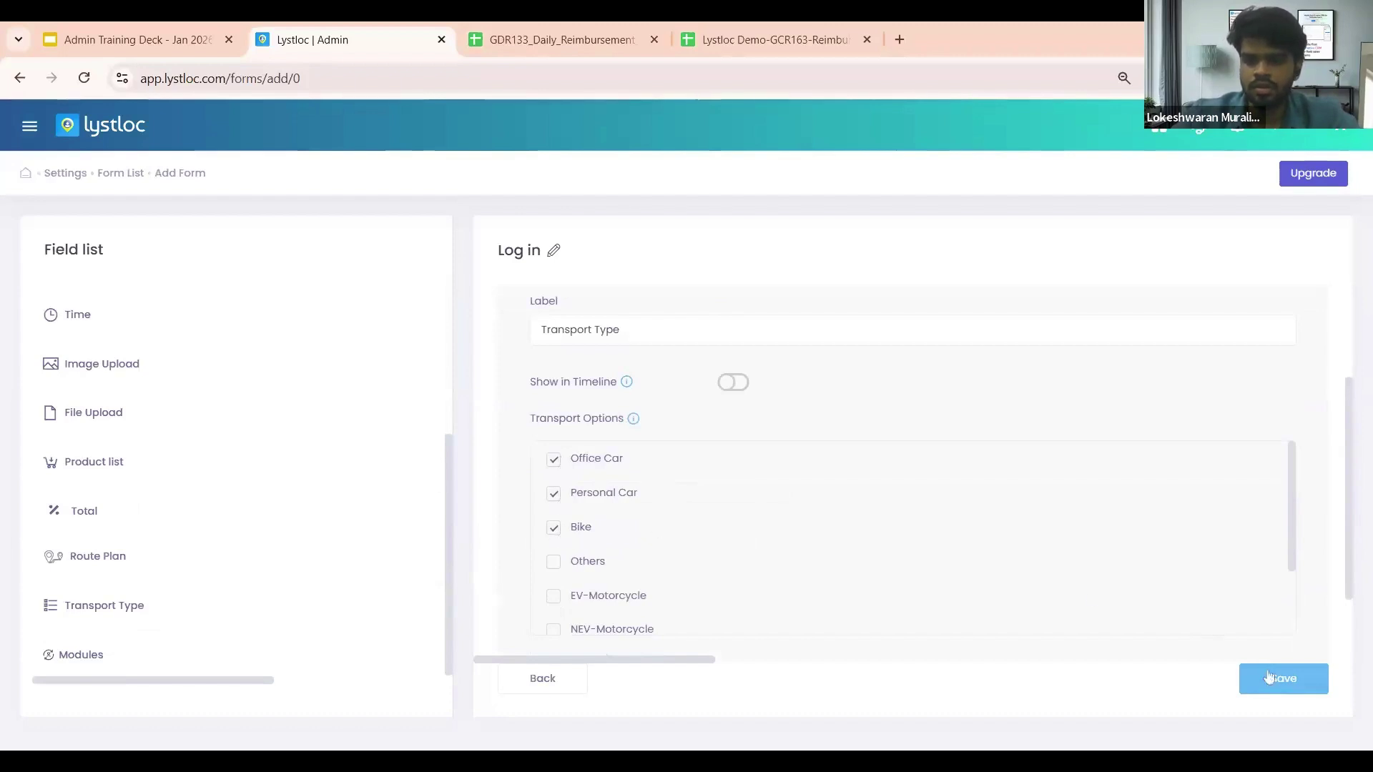
{"action": "left_click", "coordinate": [1283, 691]}
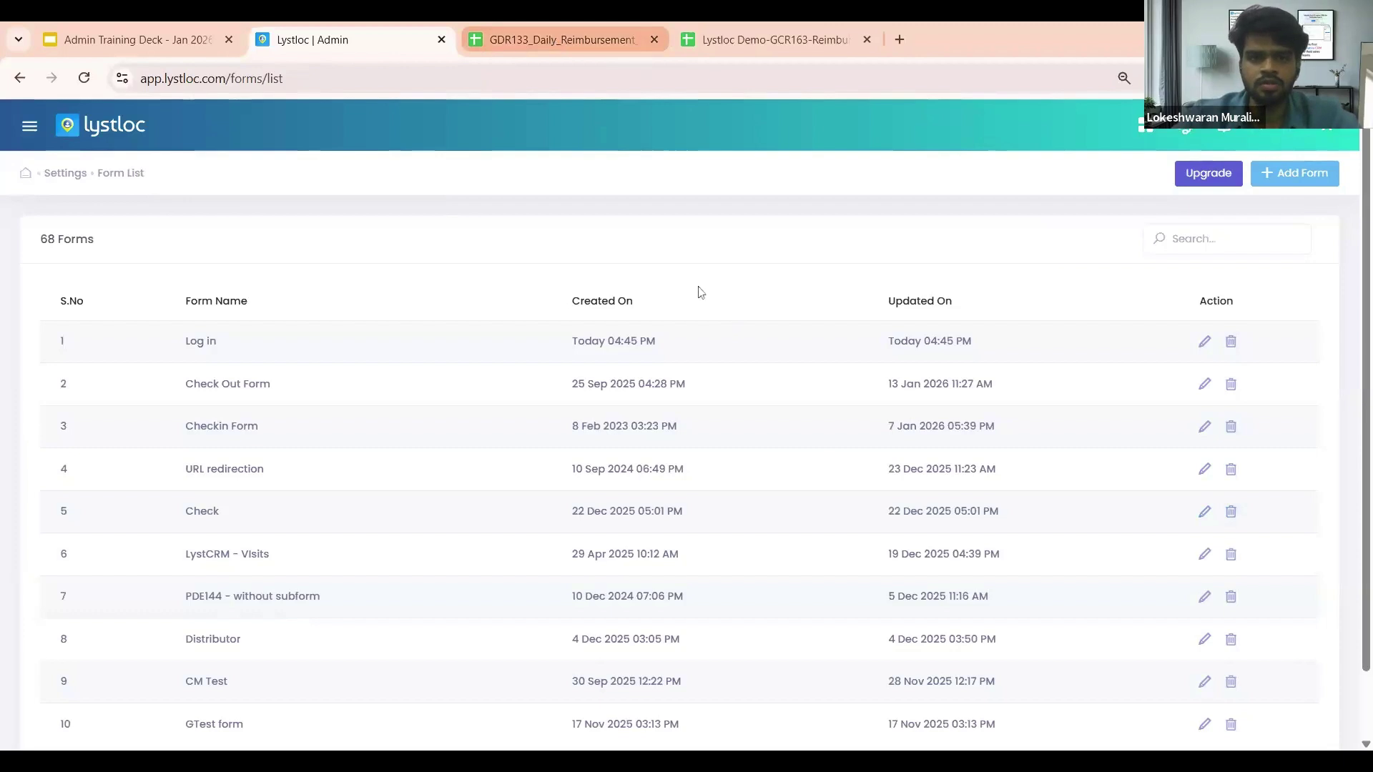
Step: Inspect GDR133 report cells H3–M3: out time, hours, transport mode, distance, per-km rate, total reimbursement
{"action": "left_click", "coordinate": [533, 28]}
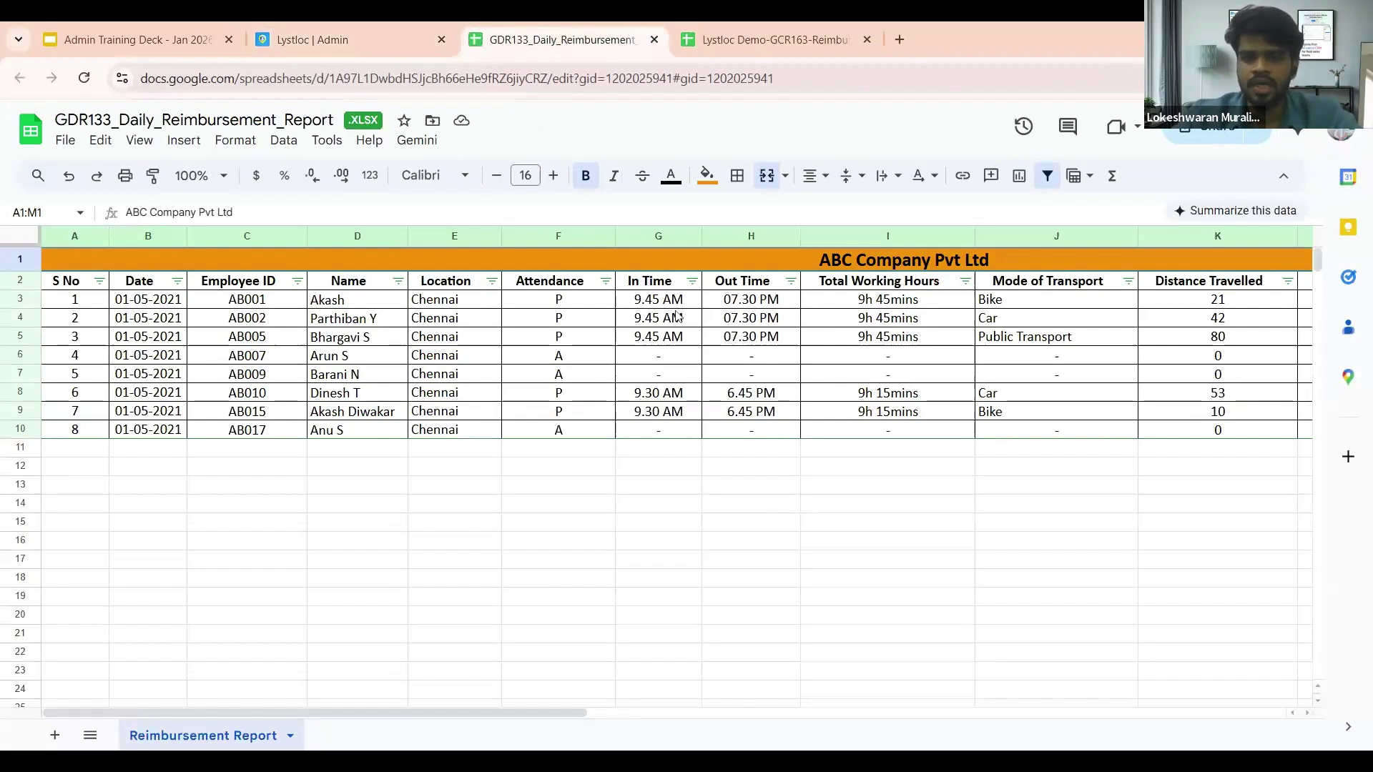
{"action": "left_click", "coordinate": [738, 306]}
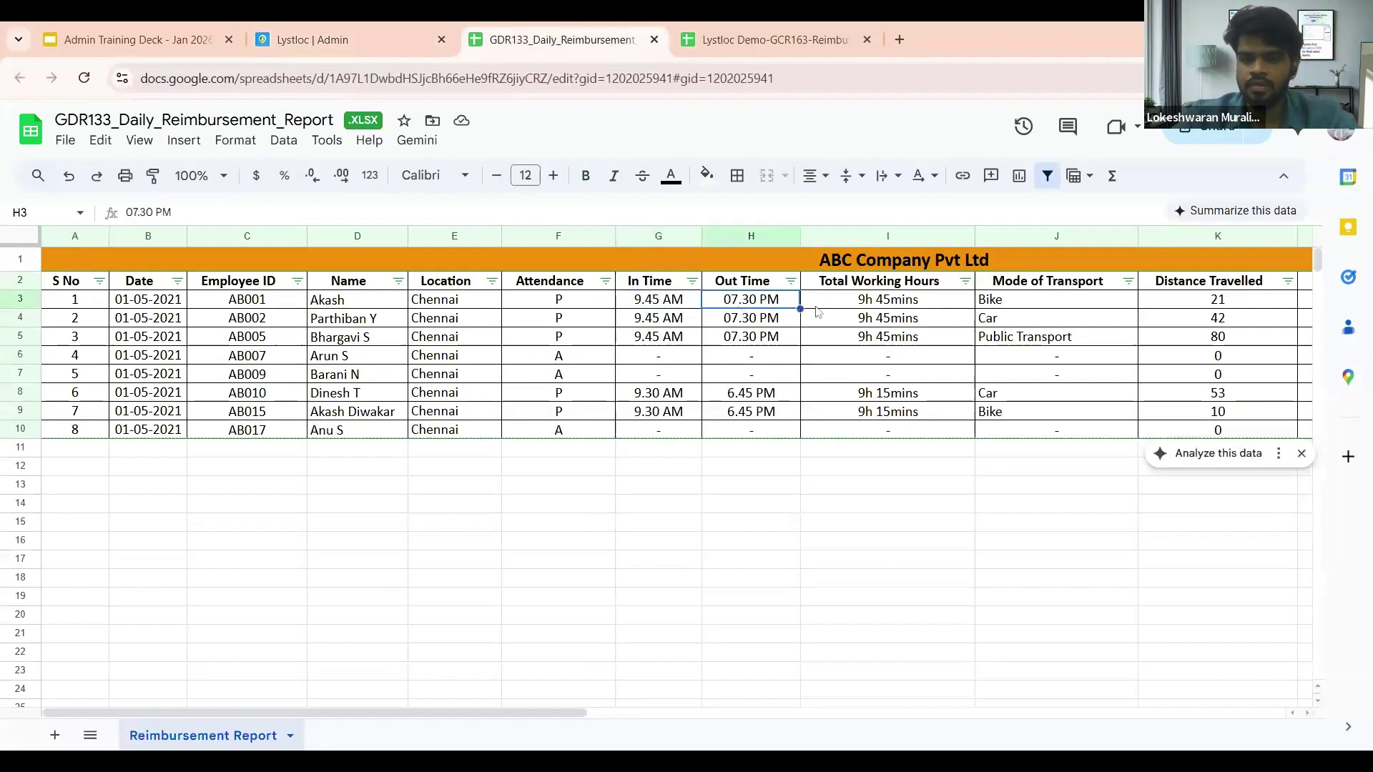
{"action": "left_click", "coordinate": [840, 306]}
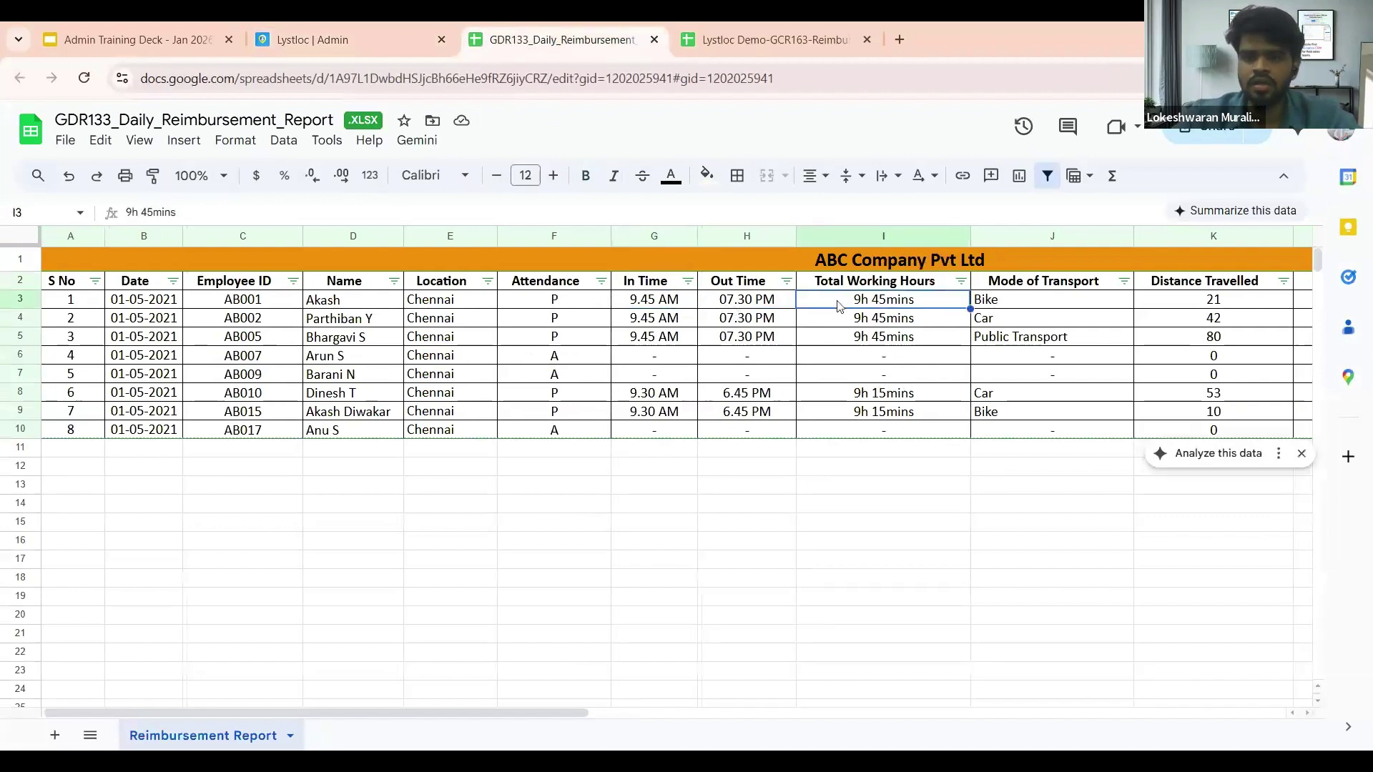
{"action": "scroll", "coordinate": [840, 306], "scroll_direction": "right", "scroll_amount": 2}
{"action": "left_click", "coordinate": [840, 306]}
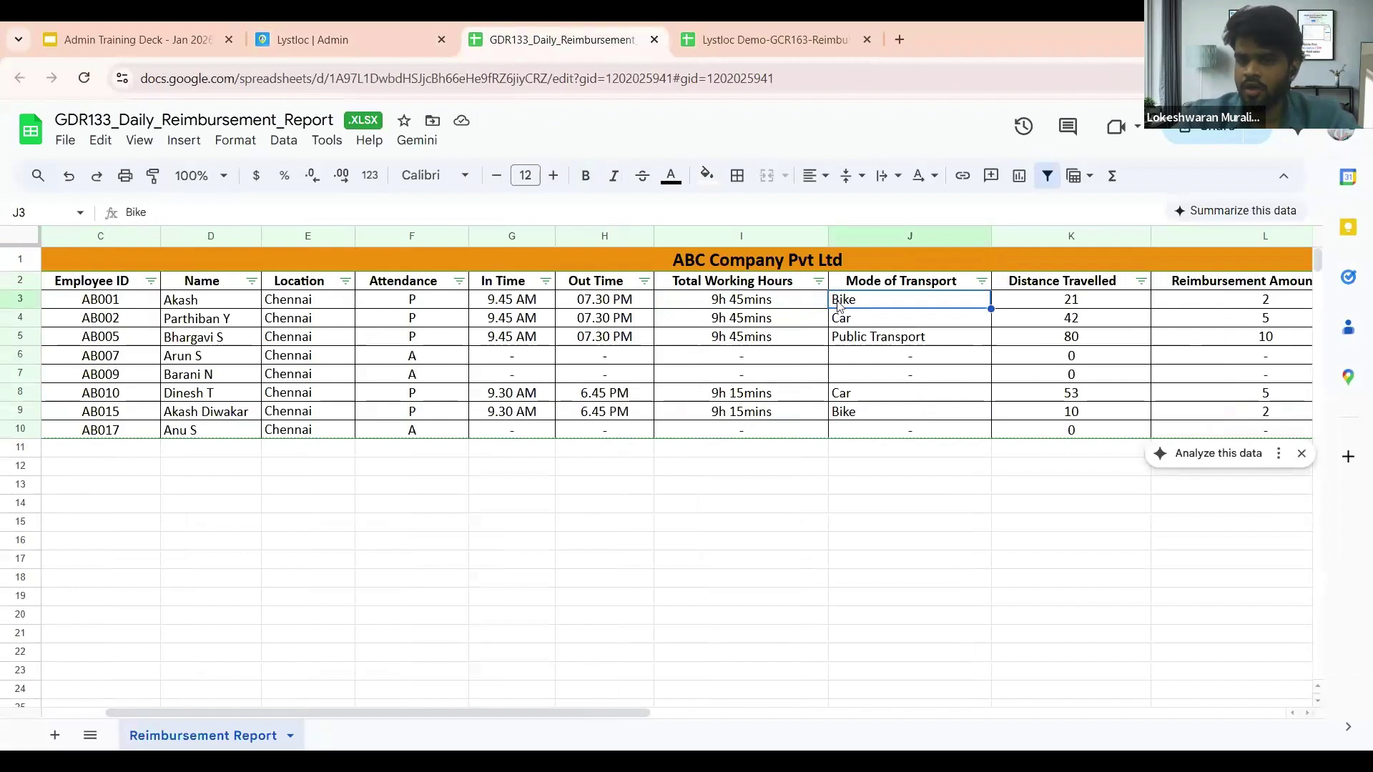
{"action": "scroll", "coordinate": [840, 306], "scroll_direction": "right", "scroll_amount": 2}
{"action": "left_click", "coordinate": [837, 306]}
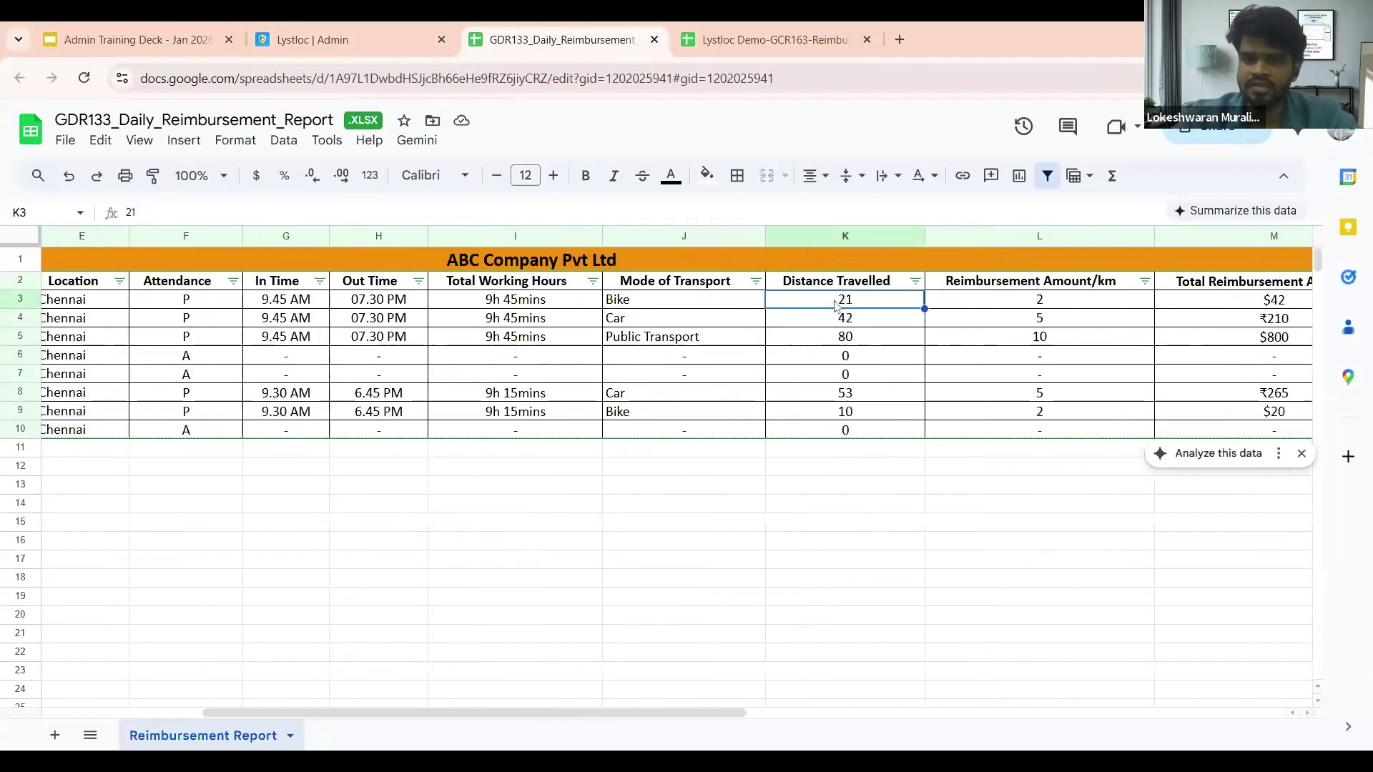
{"action": "scroll", "coordinate": [837, 306], "scroll_direction": "right", "scroll_amount": 1}
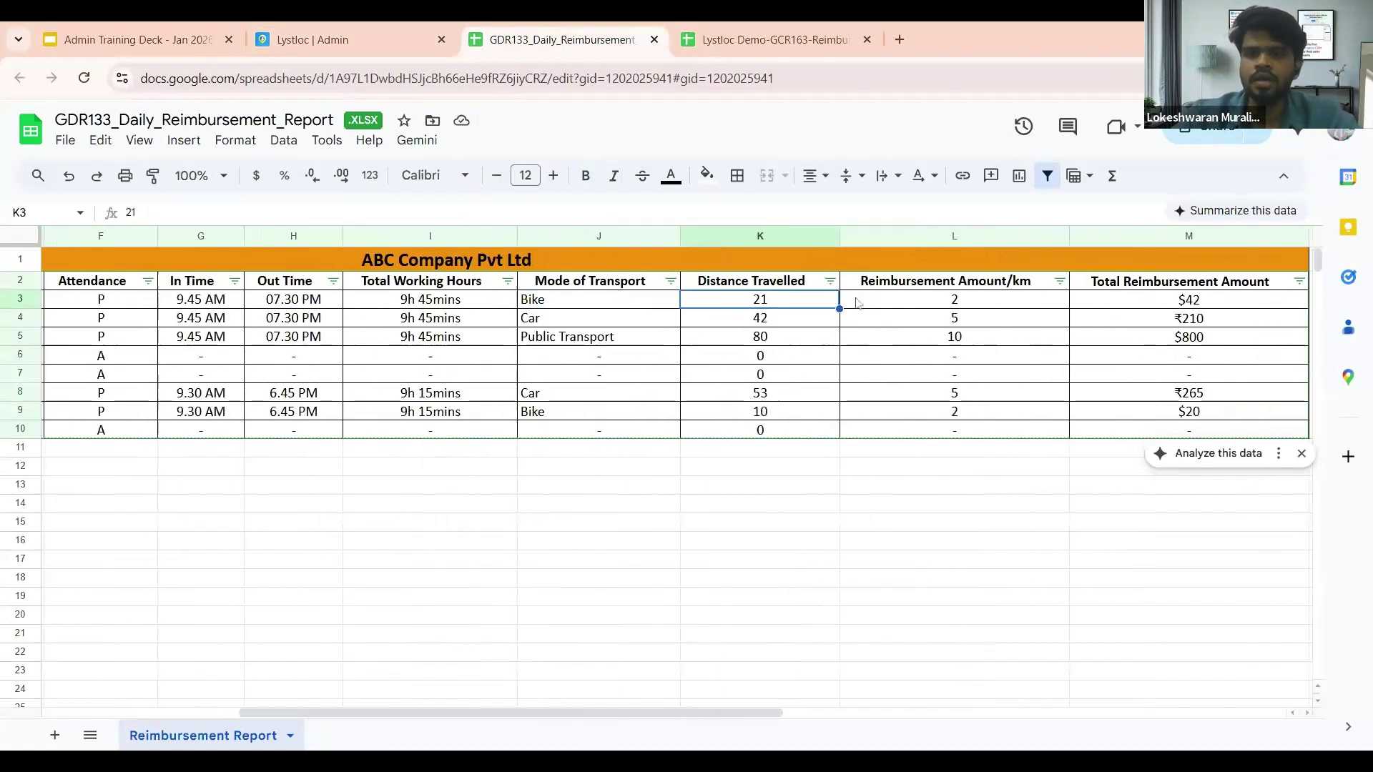
{"action": "left_click", "coordinate": [982, 305]}
{"action": "scroll", "coordinate": [982, 305], "scroll_direction": "right", "scroll_amount": 1}
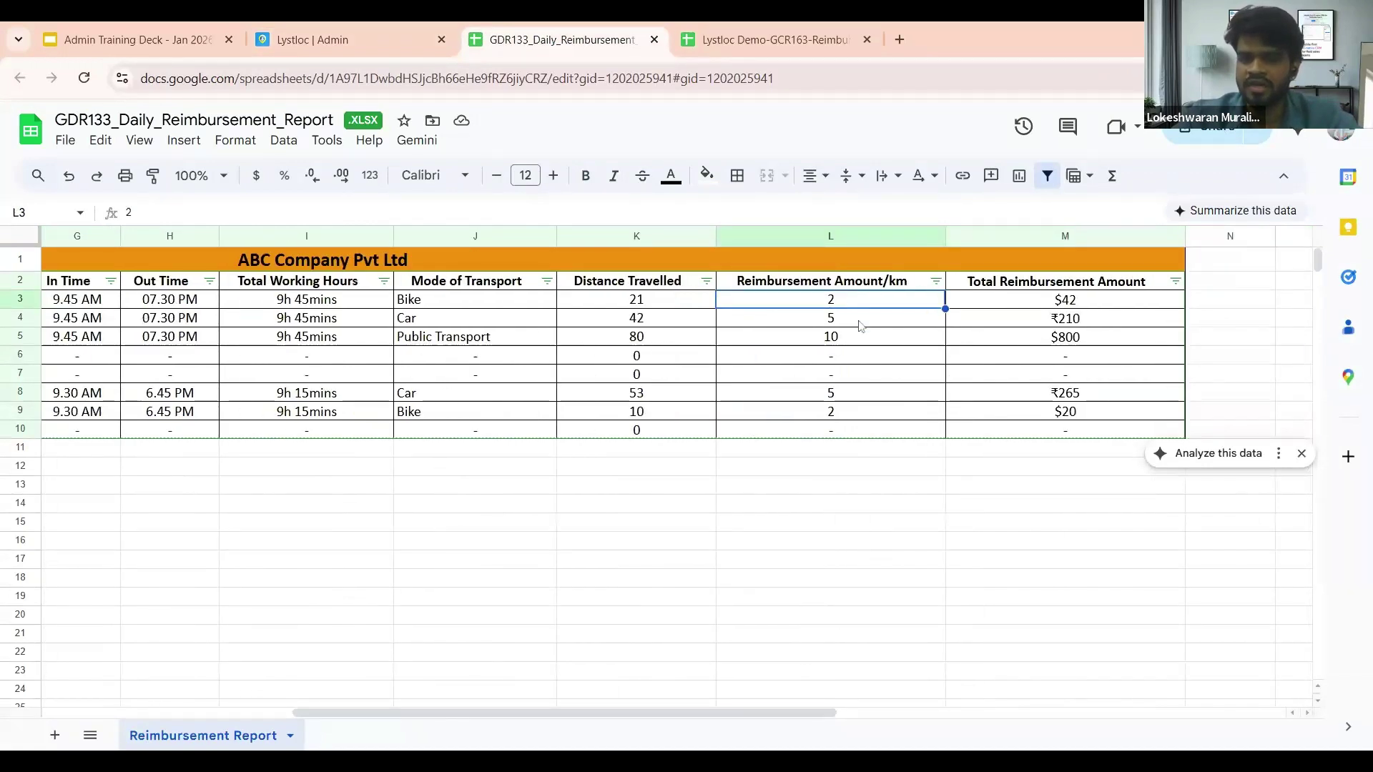
{"action": "left_click", "coordinate": [1097, 303]}
{"action": "scroll", "coordinate": [1096, 306], "scroll_direction": "right", "scroll_amount": 2}
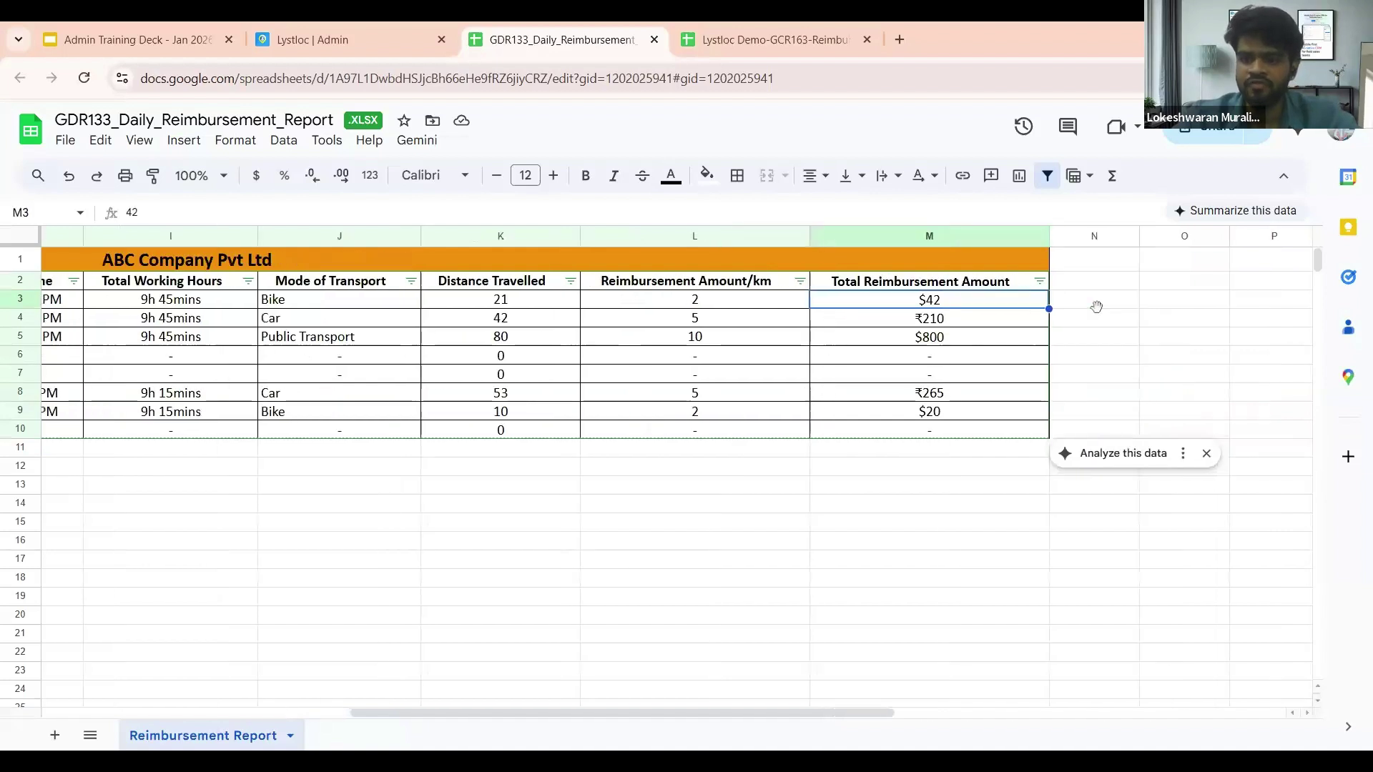